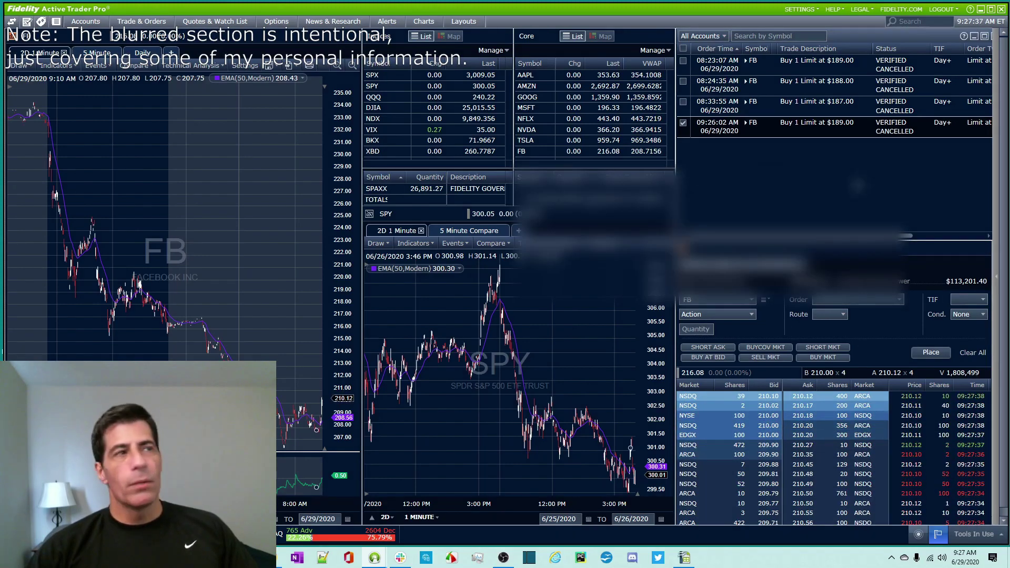
left_click(793, 9)
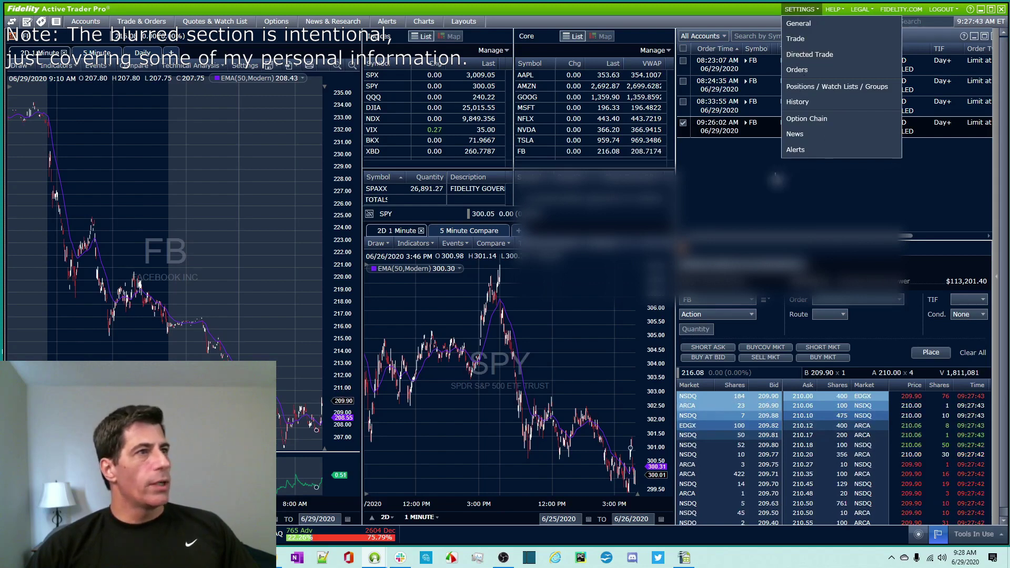
mouse_move(154, 26)
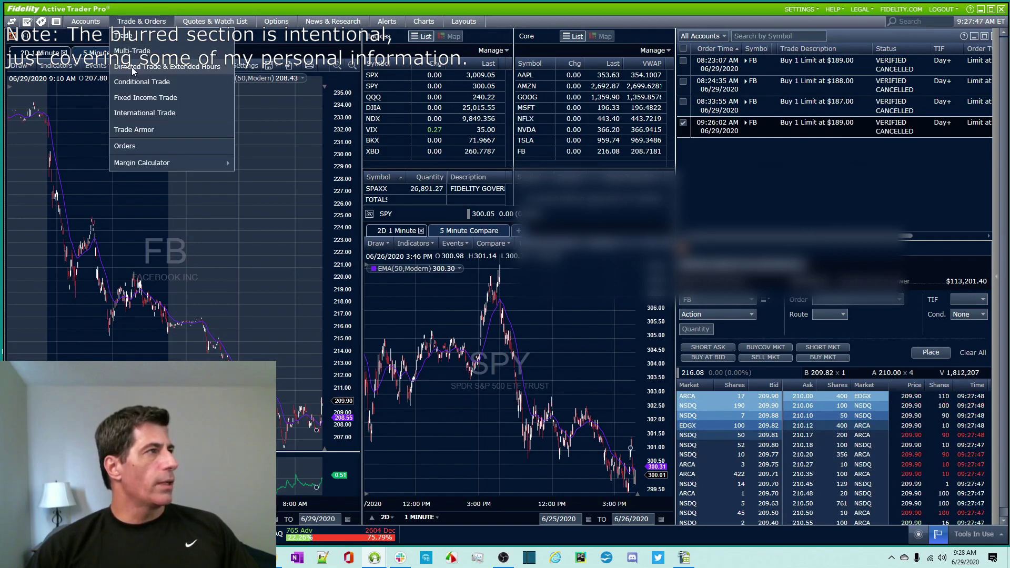
left_click(190, 69)
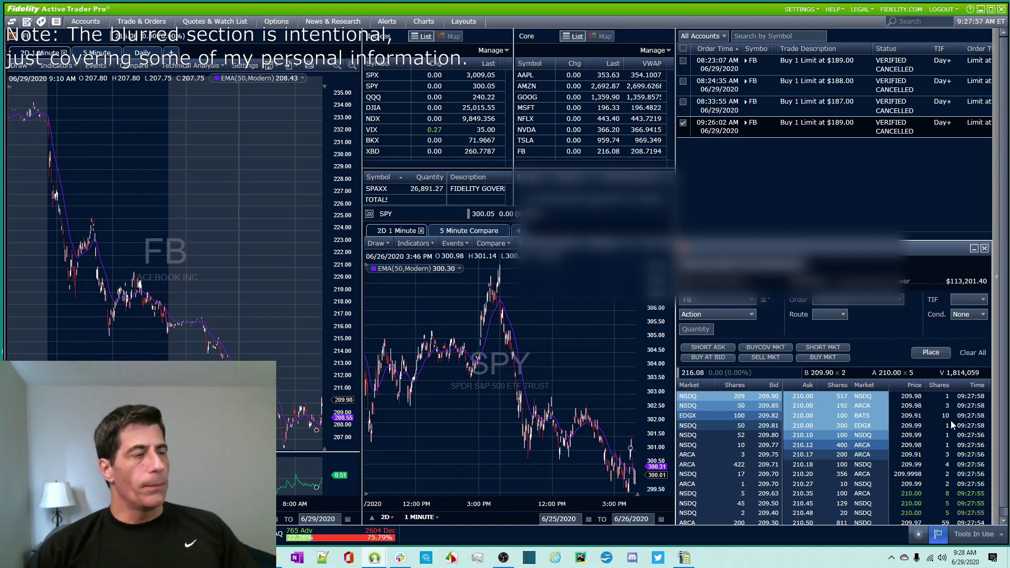
Step: Set the Max Book Quantity stock default to 50 in the Directed Trade settings and apply it
left_click(797, 10)
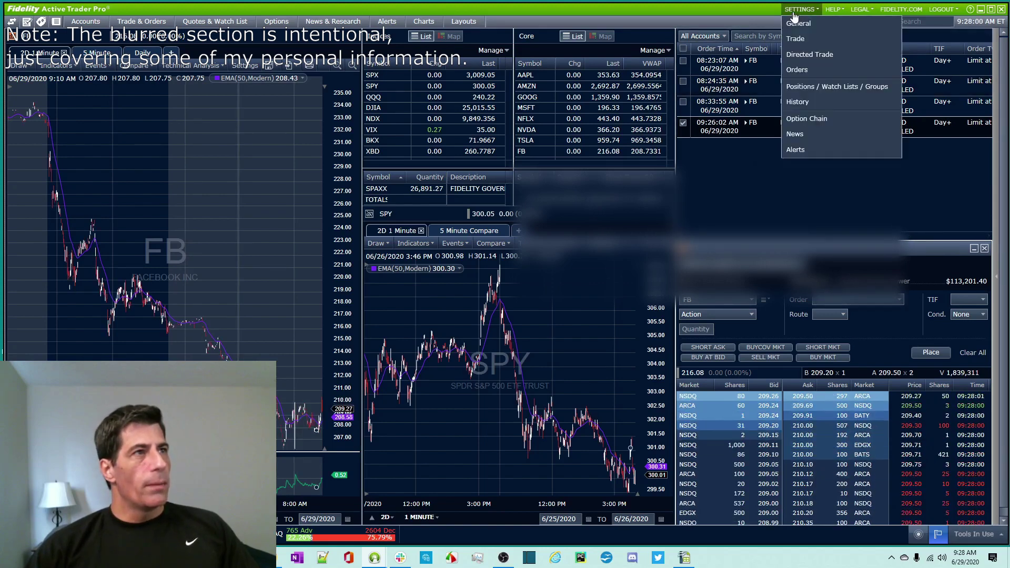
left_click(807, 56)
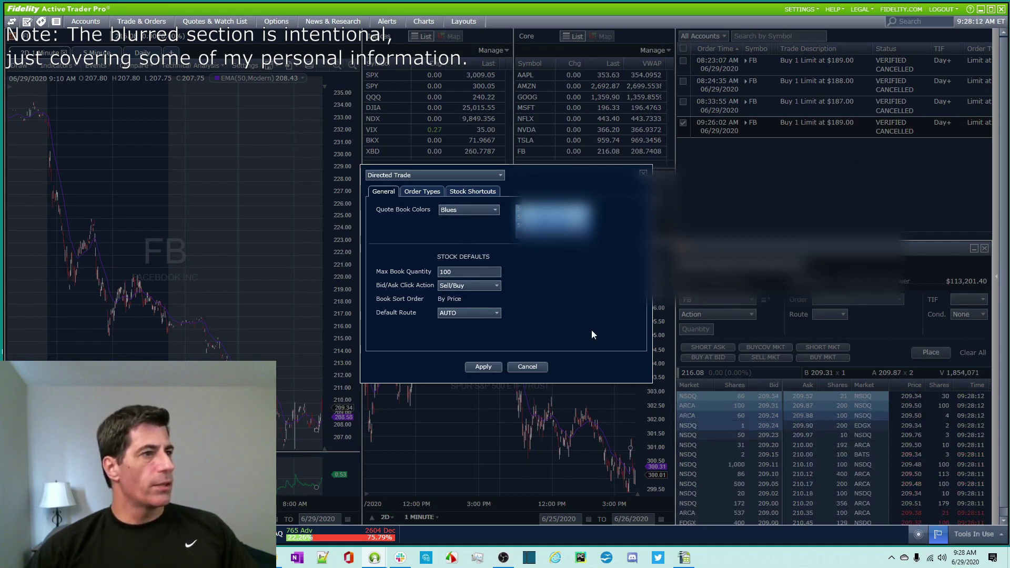
double_click(471, 273)
type("50")
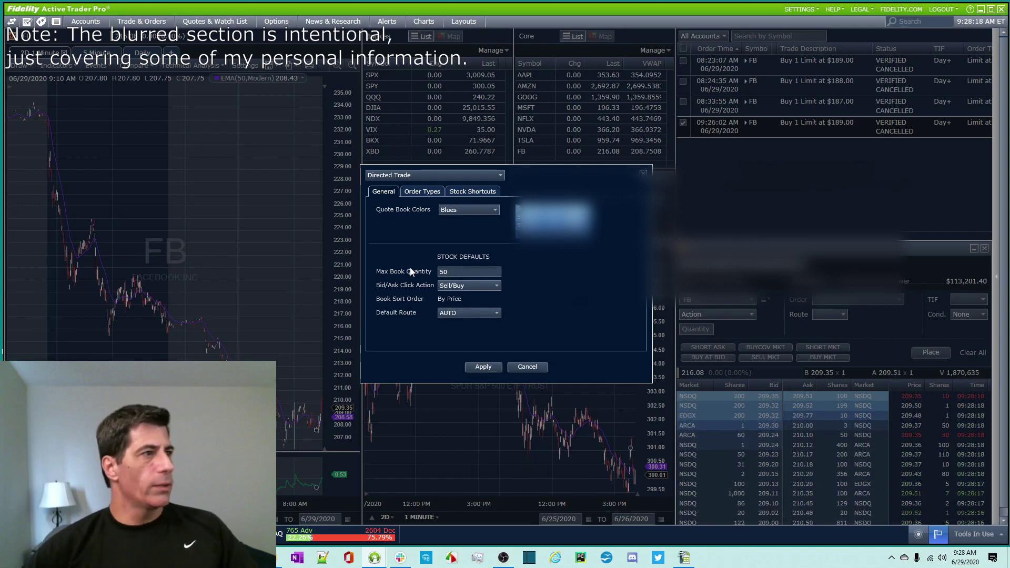
left_click(476, 365)
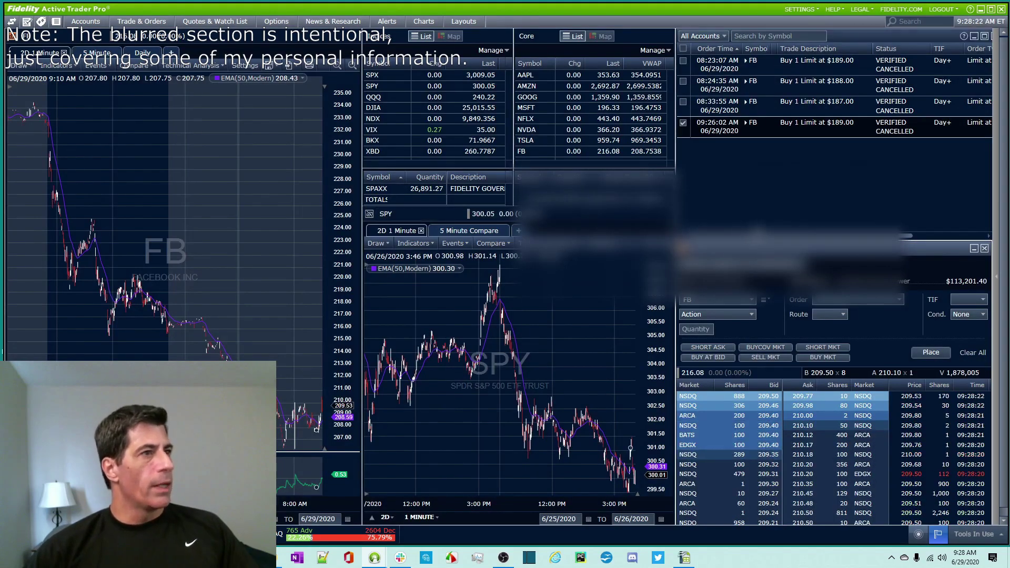
Step: Review the Directed Trade general settings, advanced order types, and the SHORT ASK, BUYCOV MKT, SELL MKT and BUY MKT stock shortcuts
left_click(801, 9)
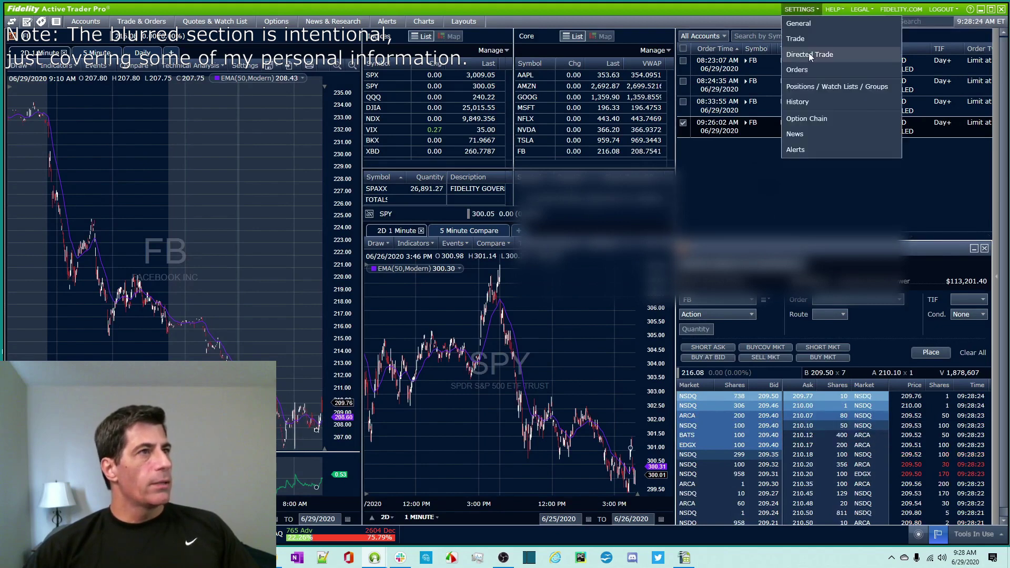
left_click(809, 53)
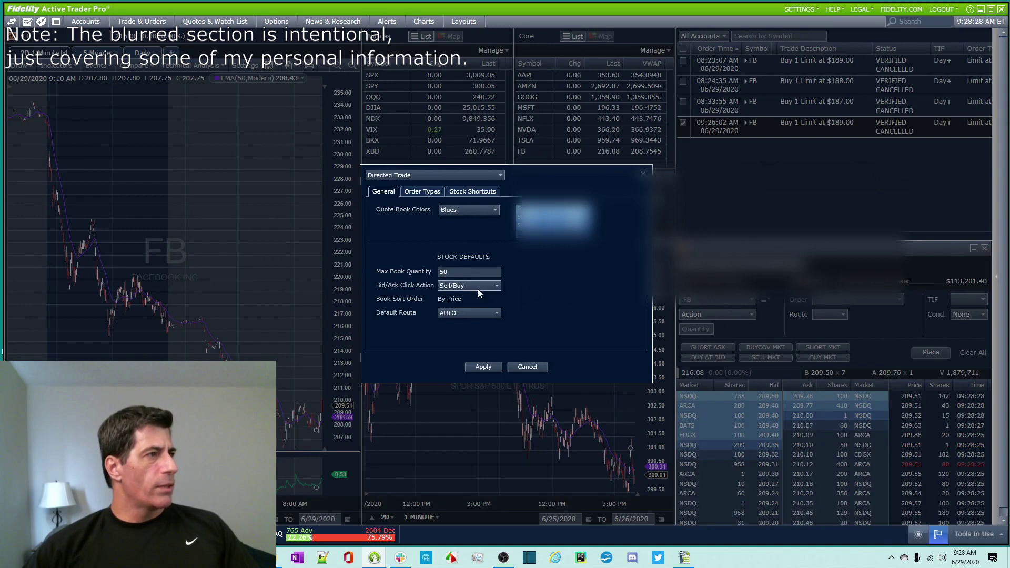
left_click(418, 192)
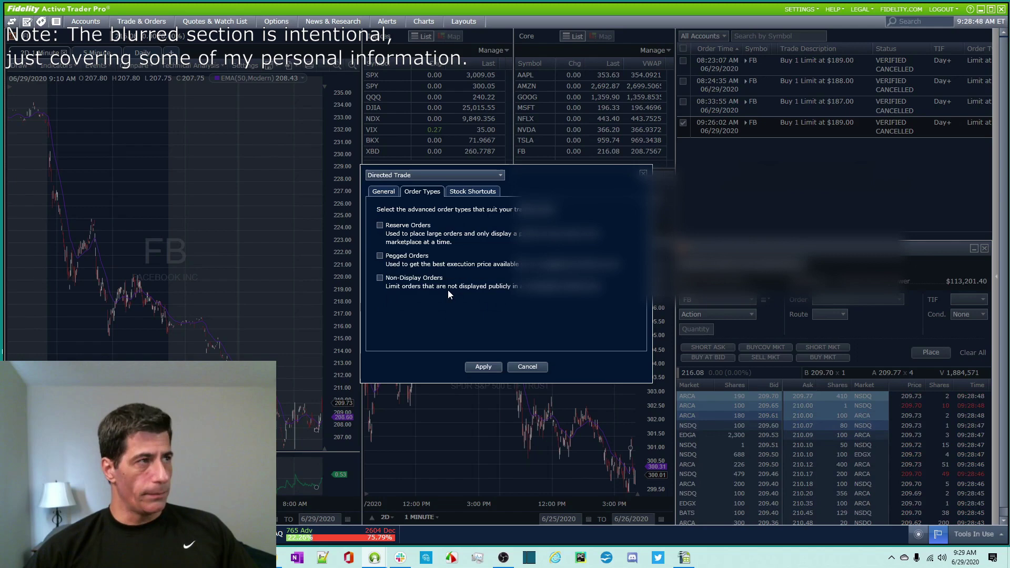
left_click(479, 191)
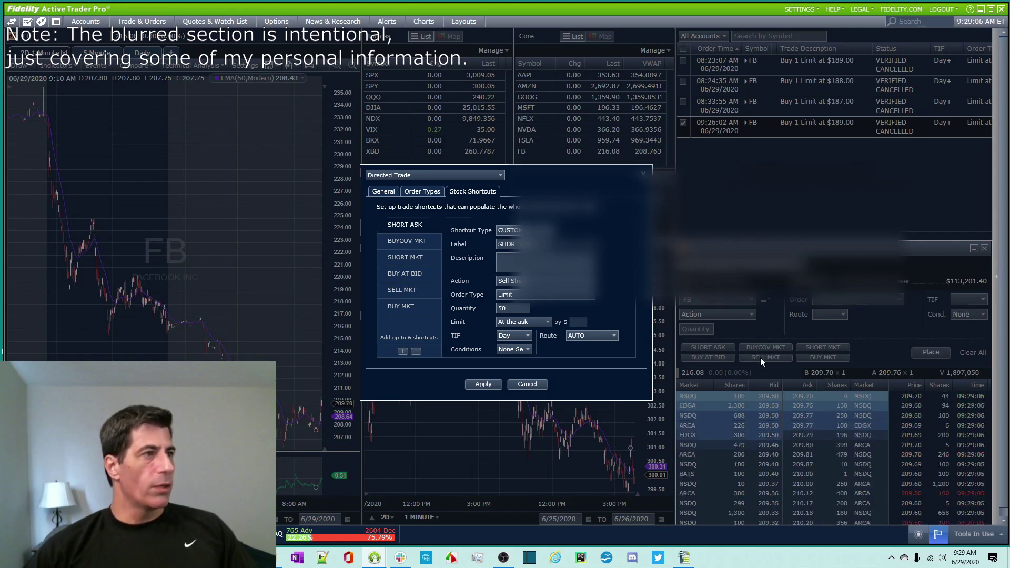
left_click(558, 231)
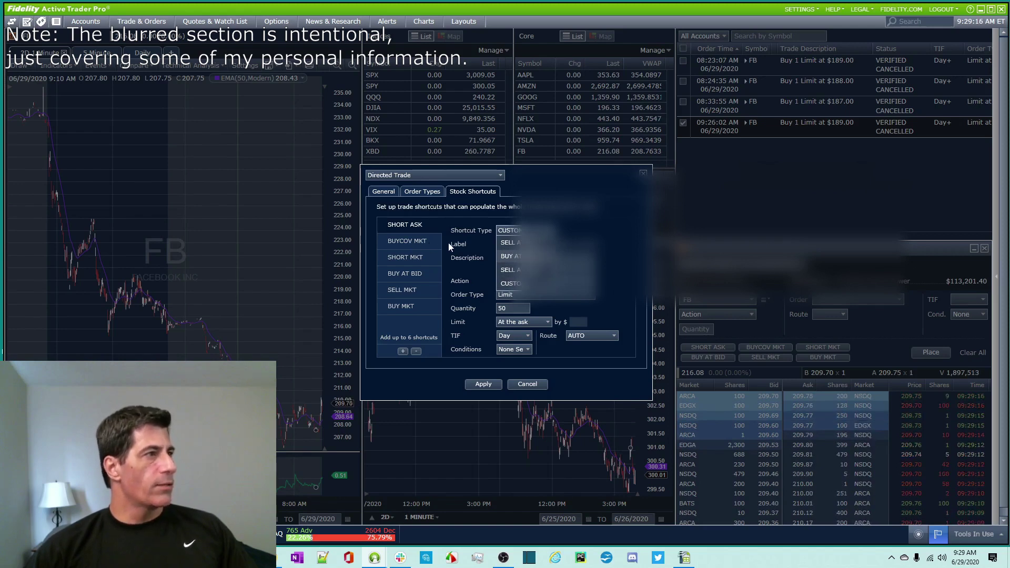
left_click(403, 247)
left_click(404, 253)
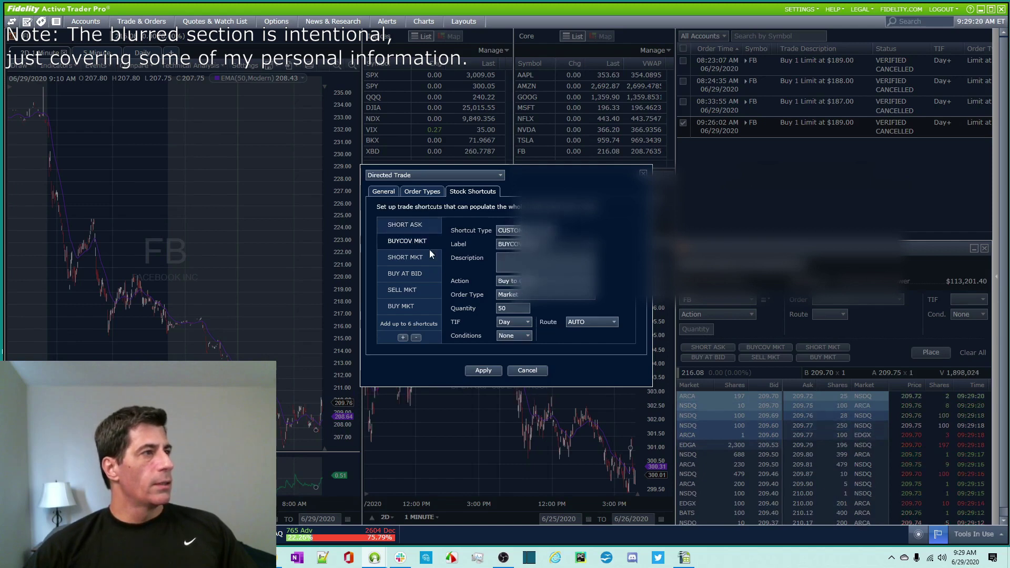
left_click(421, 289)
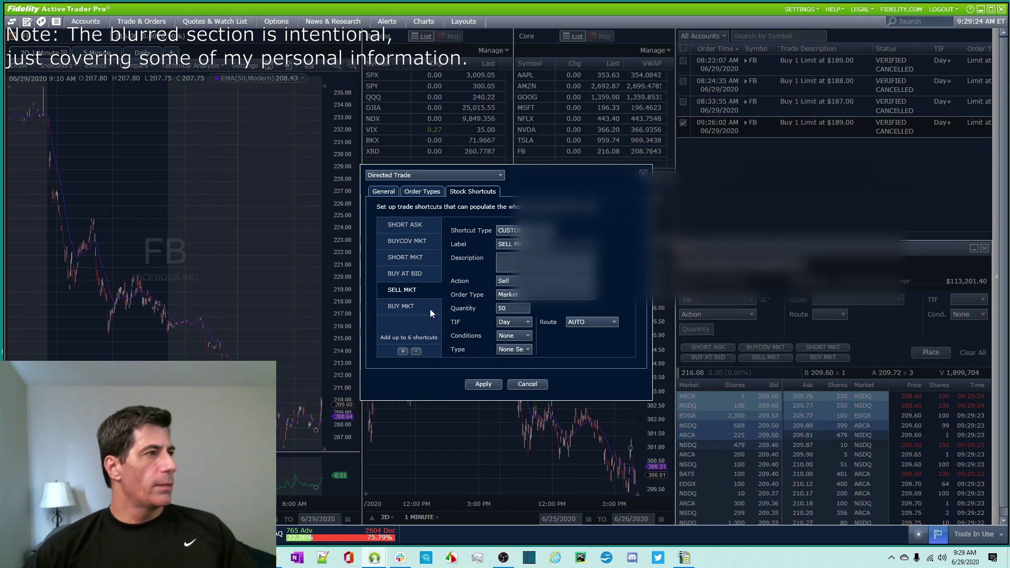
left_click(422, 305)
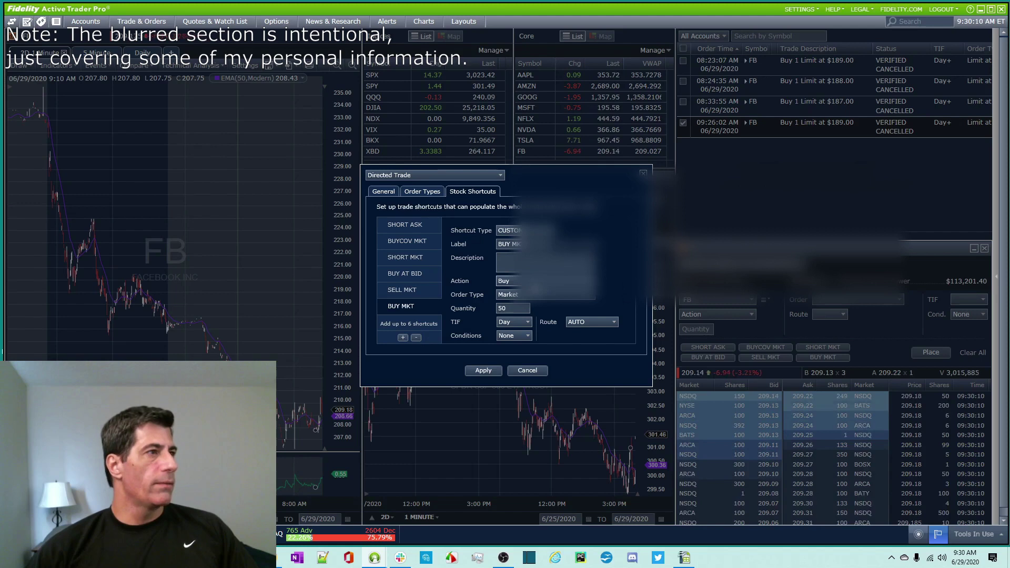
Step: Examine the action, conditions and route choices of the BUY MKT shortcut, and close the settings without changes
left_click(508, 281)
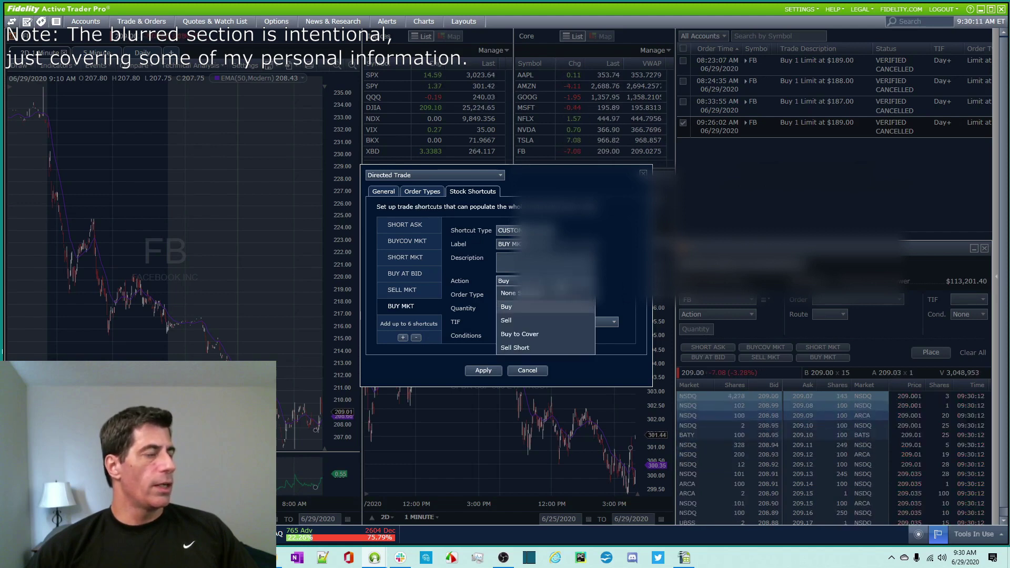
left_click(550, 307)
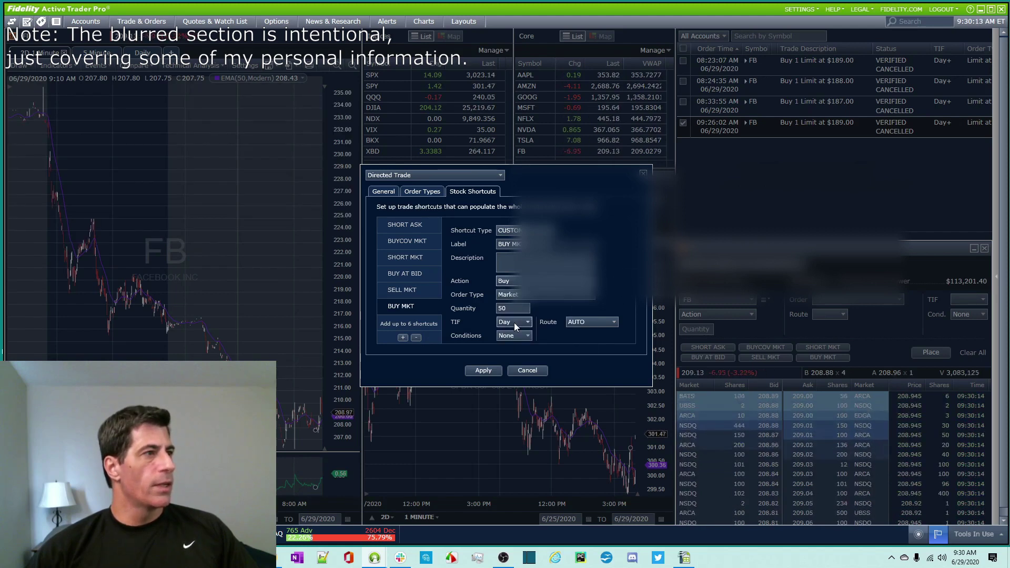
left_click(526, 336)
left_click(612, 288)
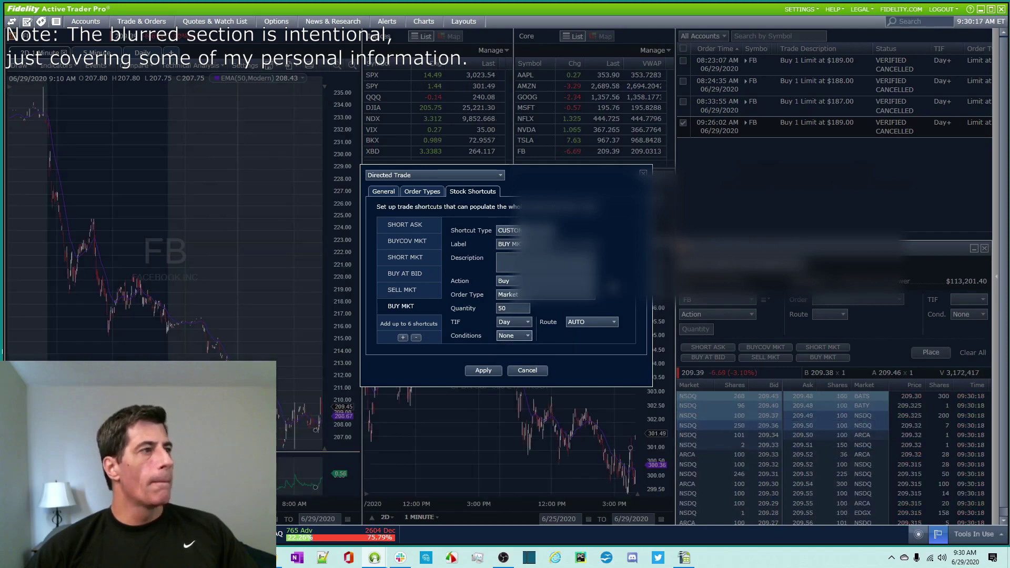
left_click(612, 323)
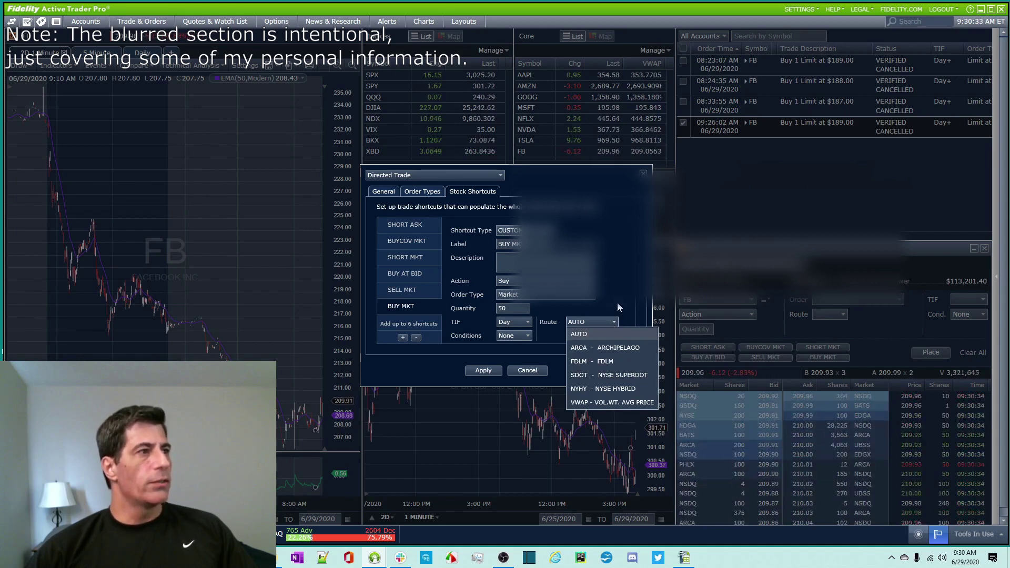
left_click(618, 307)
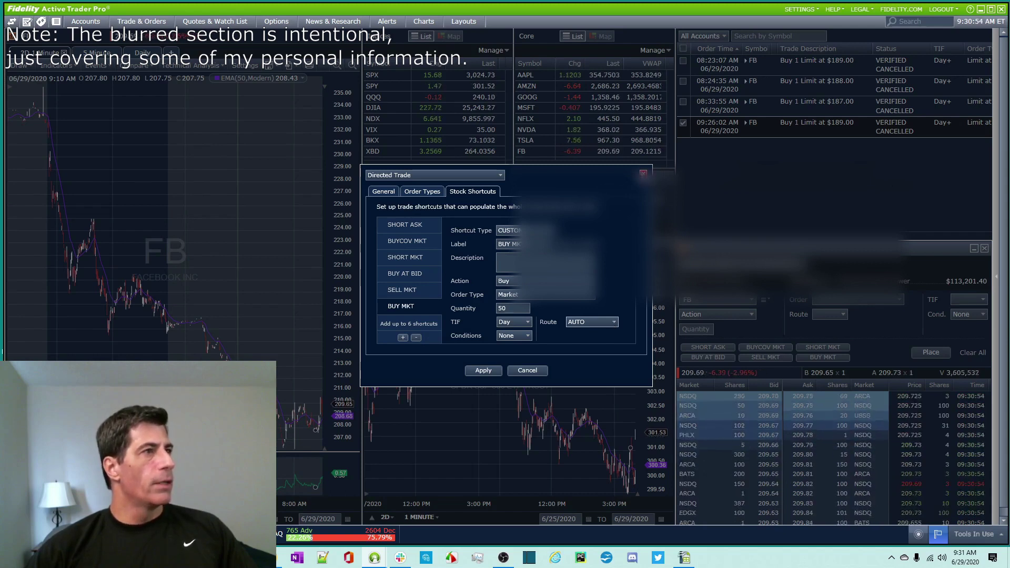
key("Escape")
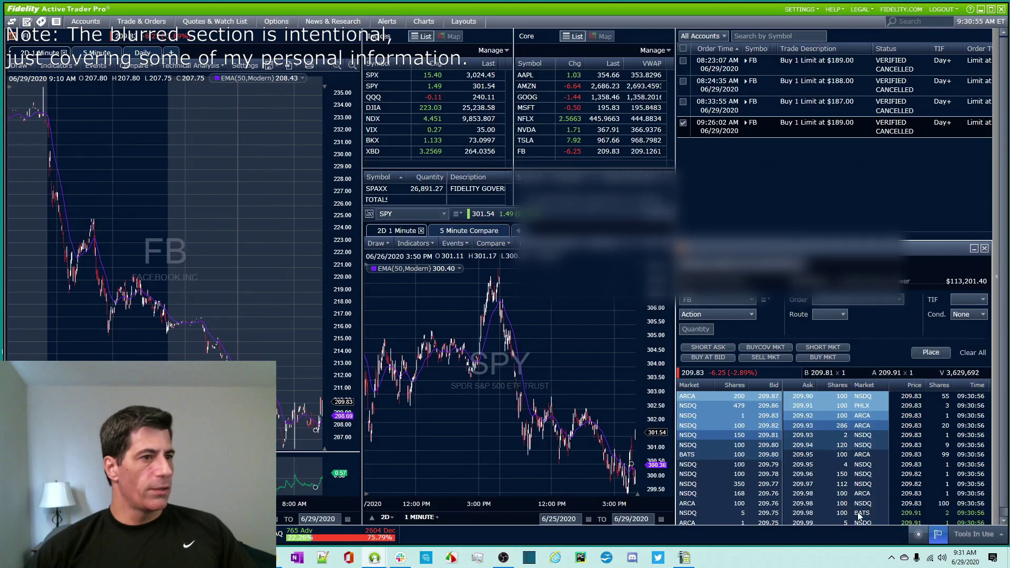
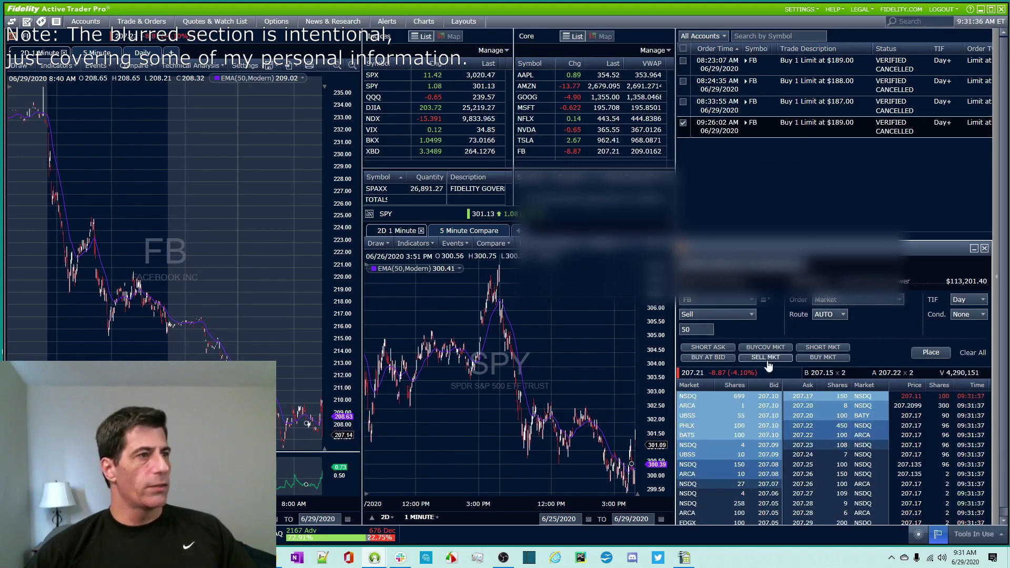
Step: Try filling the FB trade ticket from the BUY AT BID shortcut and from the SHORT ASK shortcut
left_click(708, 359)
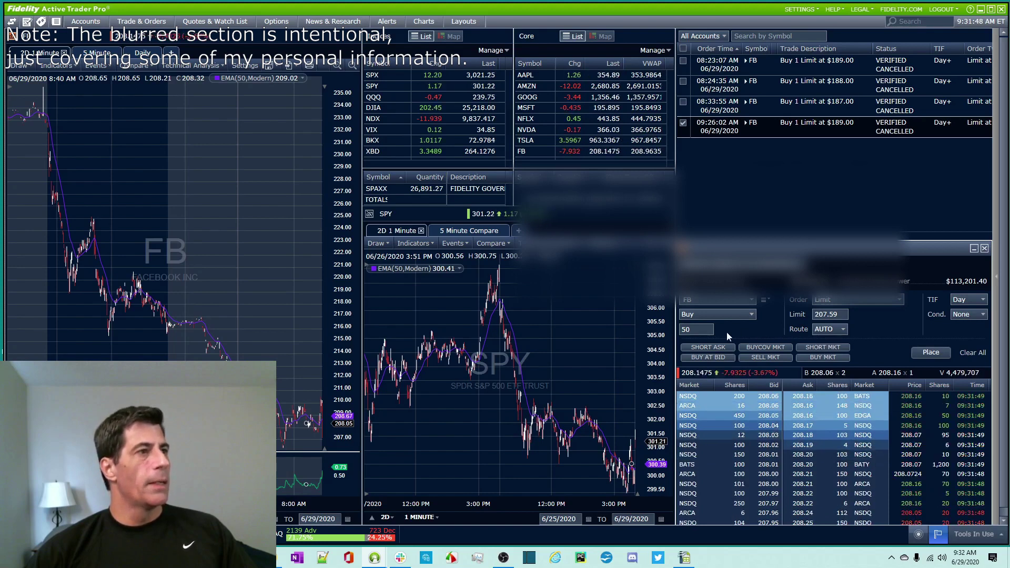
left_click(720, 351)
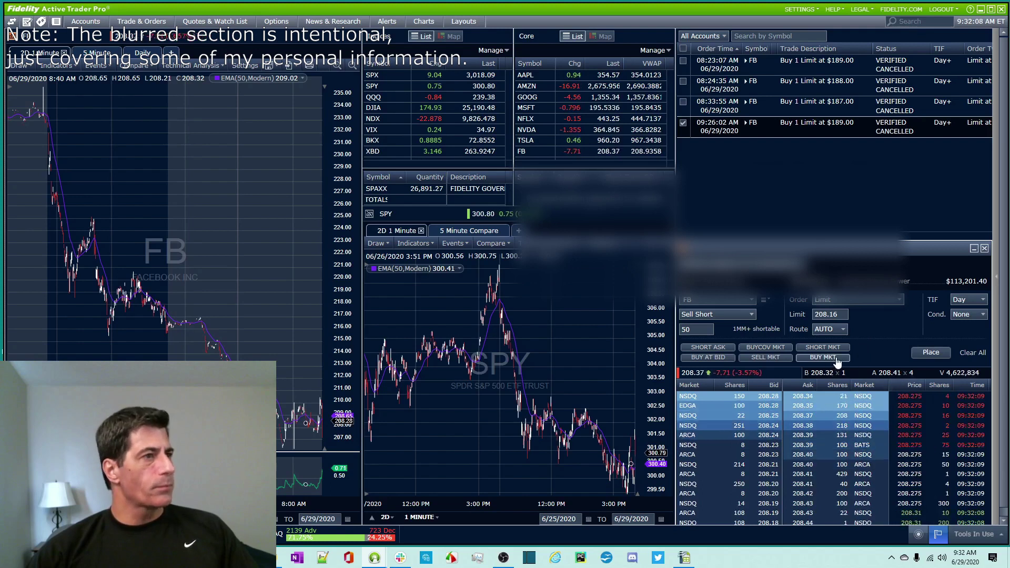
left_click(713, 349)
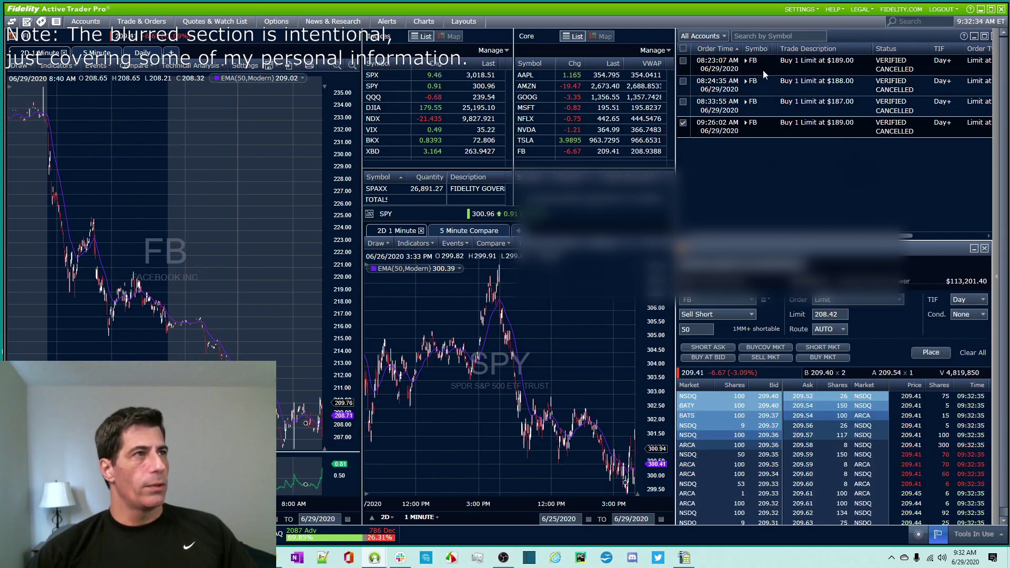
Step: Sort the orders list by order time with the newest first, and check the actions available for the oldest FB order
left_click(726, 49)
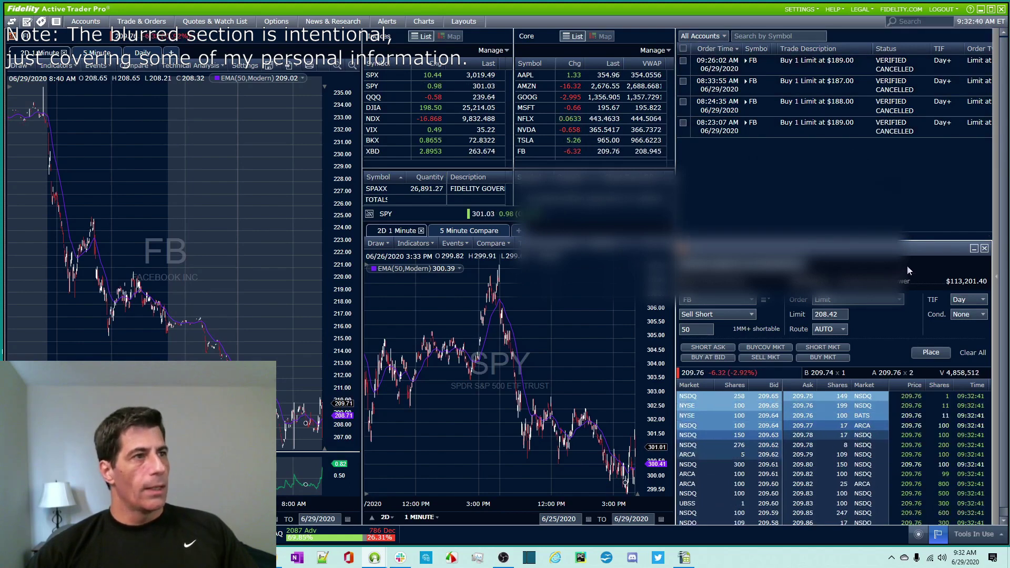
right_click(866, 126)
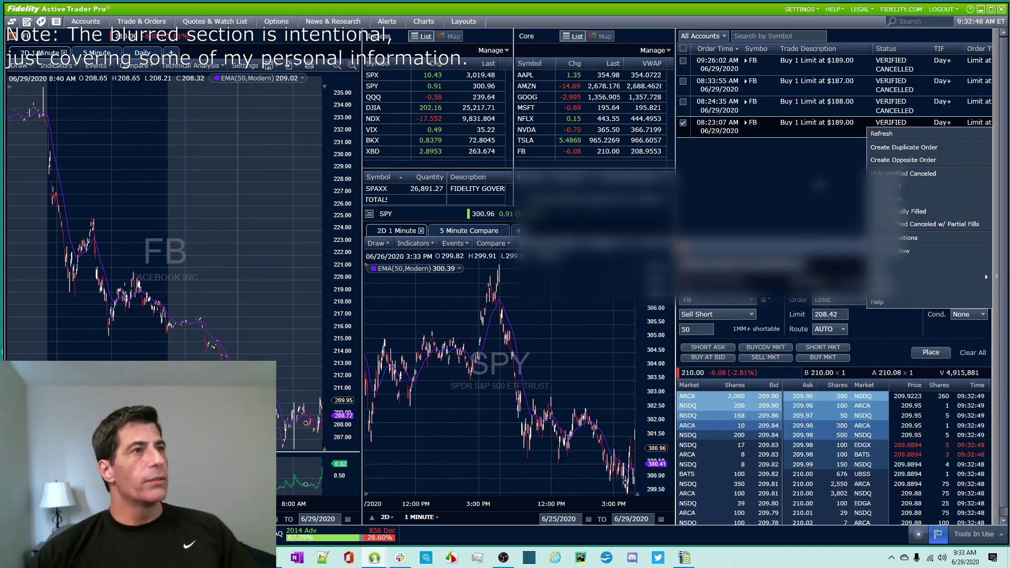
left_click(844, 177)
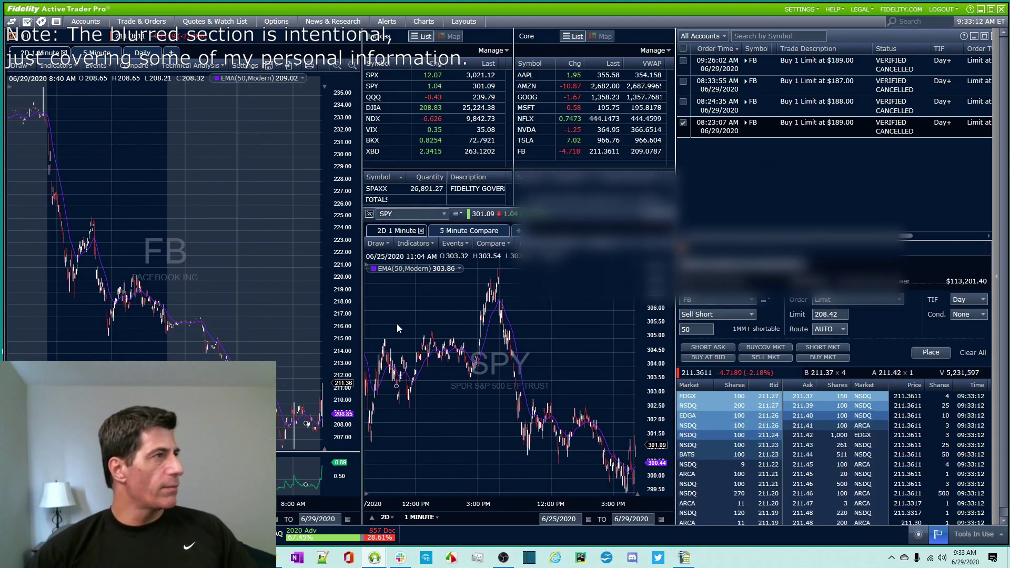
Step: Turn off Show Extended Hours in the FB chart settings and apply the change
left_click(246, 66)
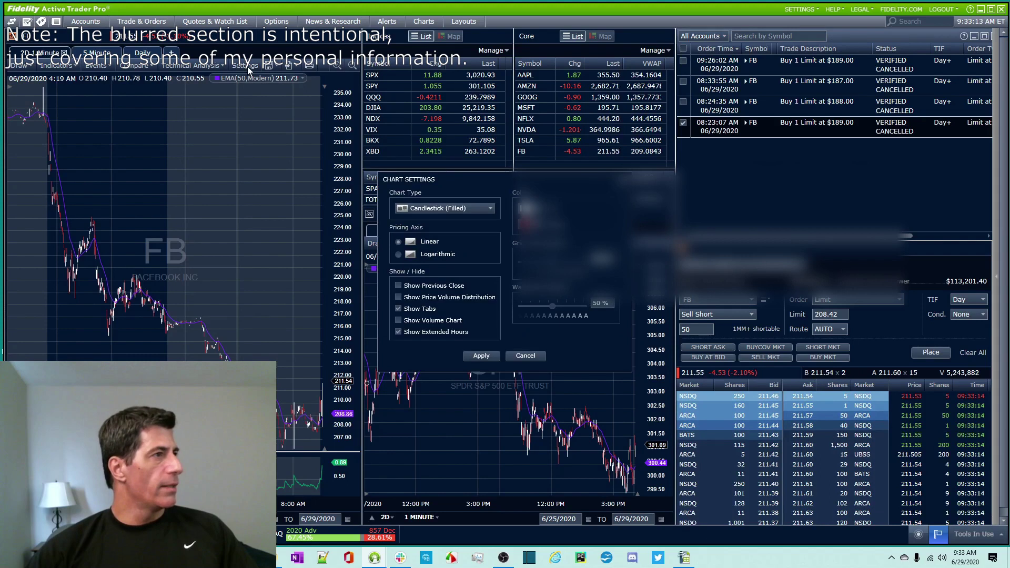
left_click(398, 332)
left_click(464, 355)
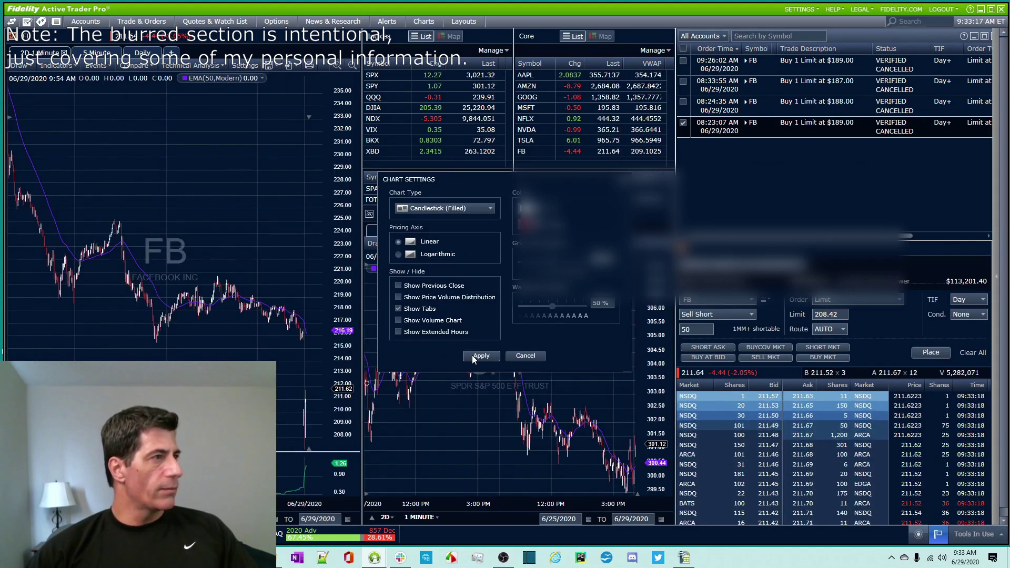
left_click(473, 356)
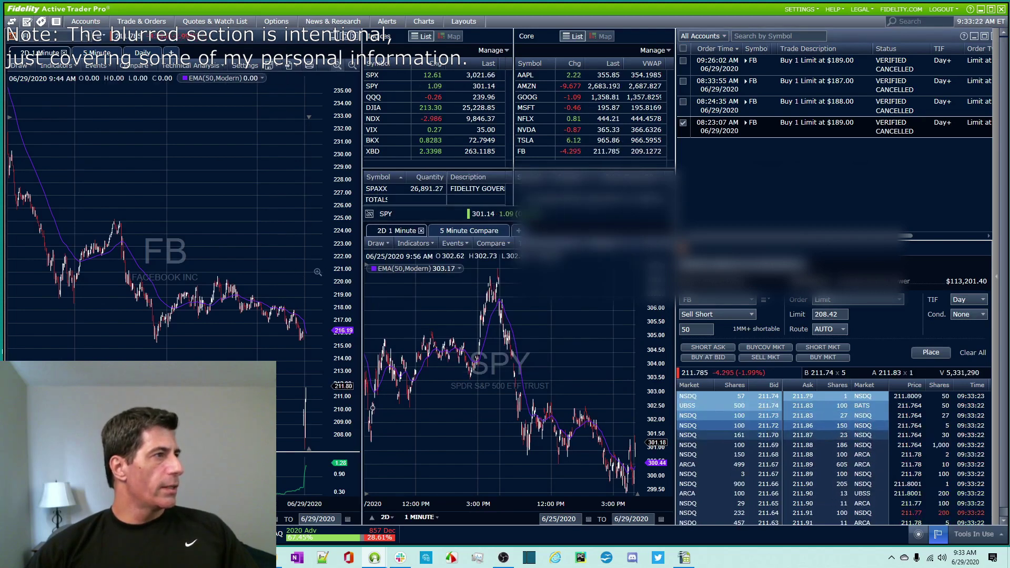
Step: Fill the FB ticket from the SHORT ASK shortcut and place the Sell Short order for 50 shares with limit 210.13
scroll(177, 253, "up", 3)
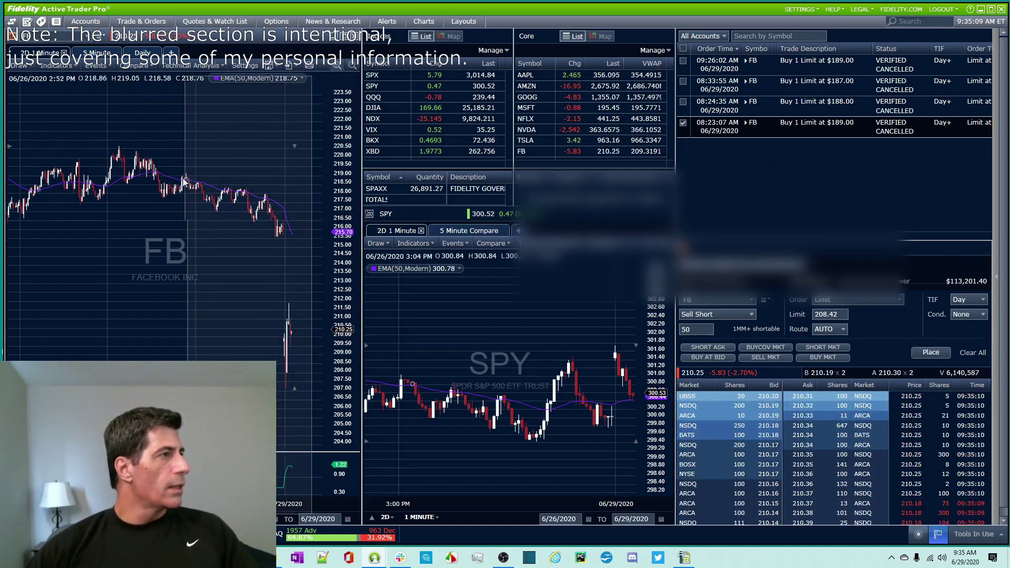
scroll(183, 181, "up", 2)
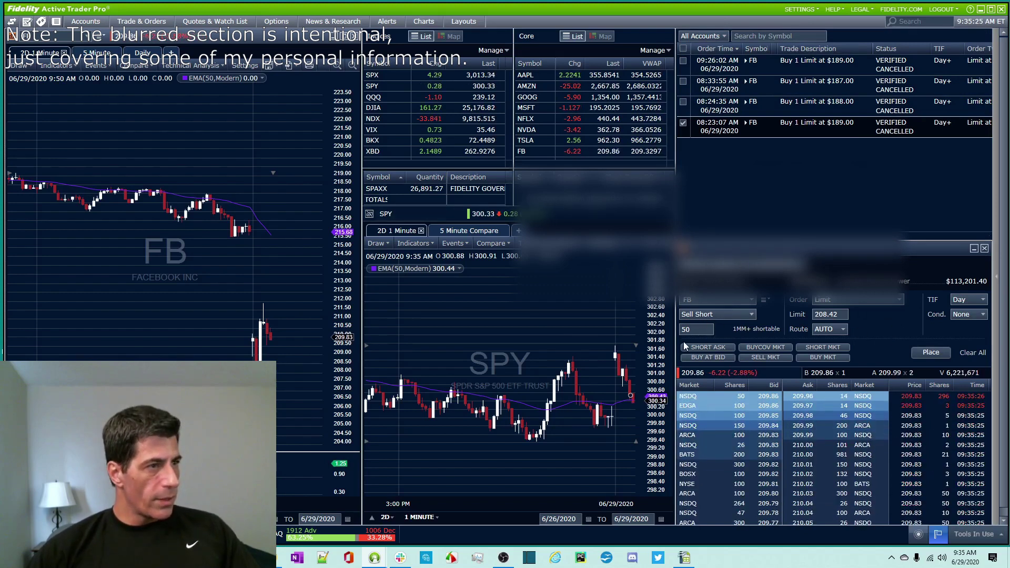
left_click(715, 348)
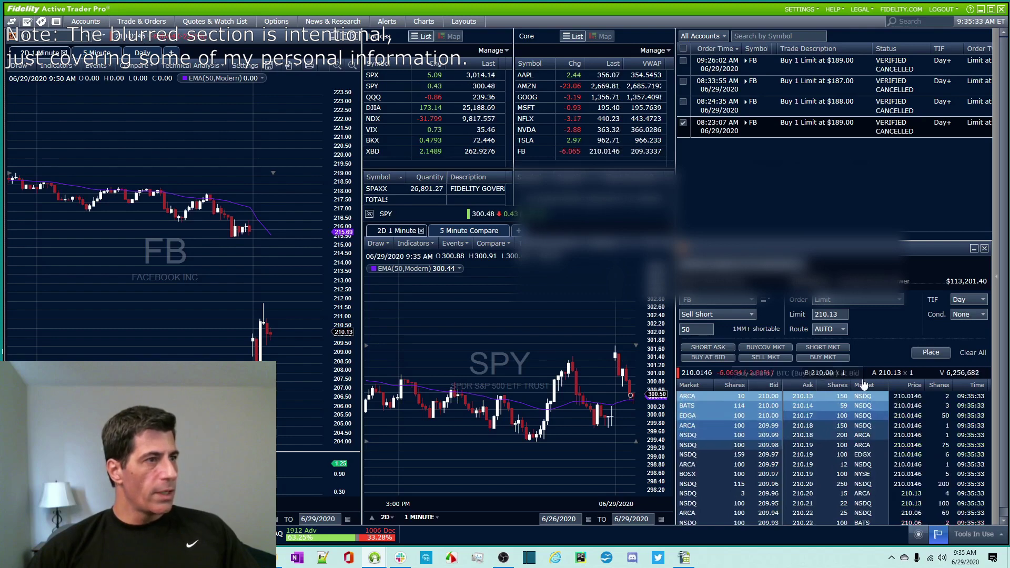
left_click(930, 352)
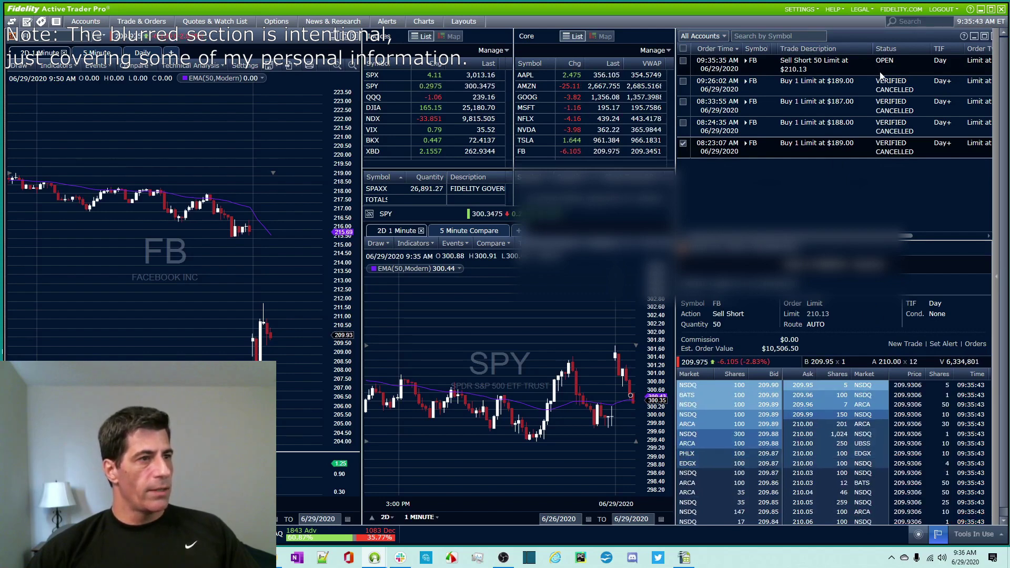
Step: Prepare a new FB ticket to buy to cover 50 shares at market and cancel the open Sell Short order with limit 210.13
left_click(903, 344)
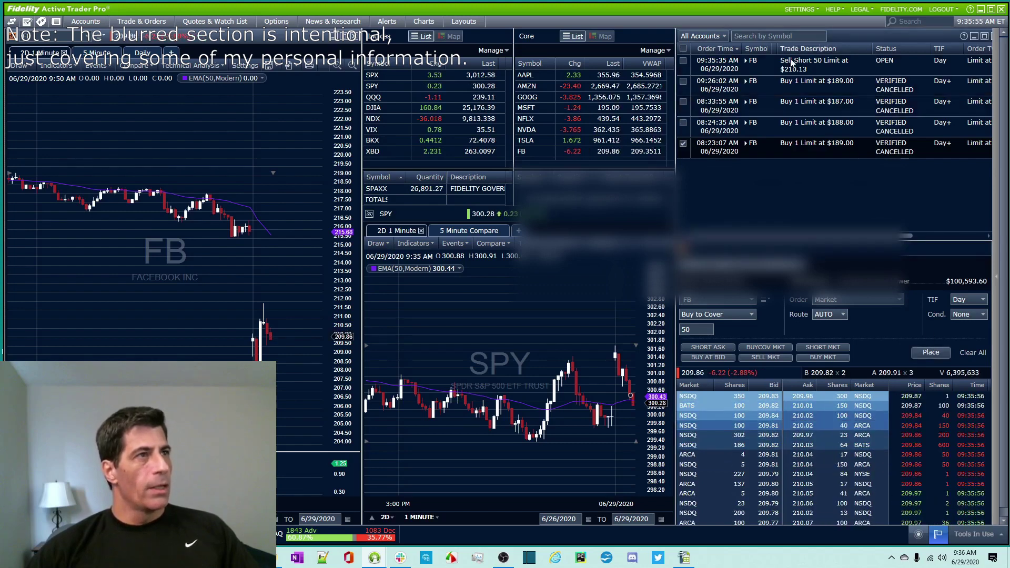
right_click(863, 62)
left_click(894, 79)
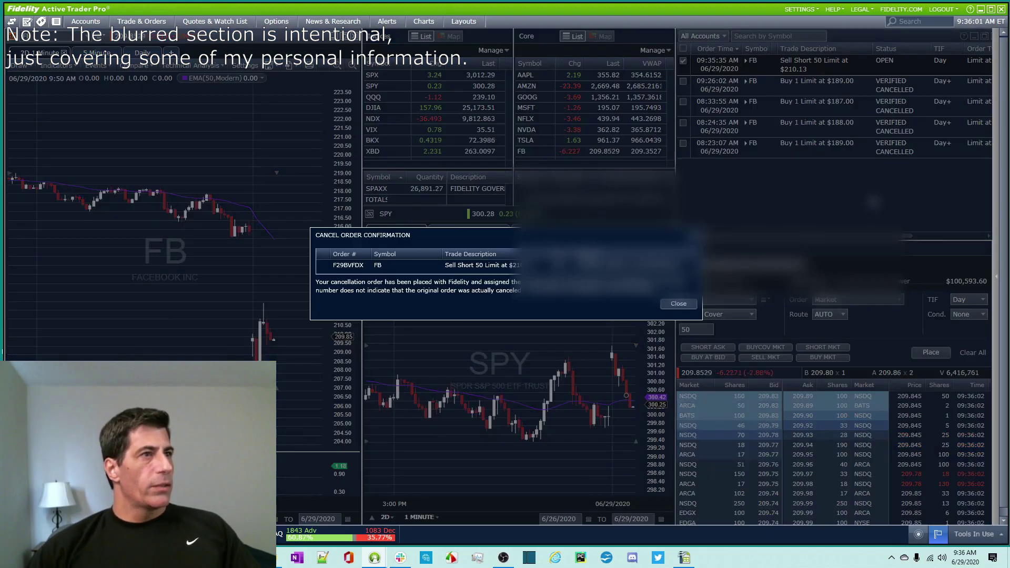
left_click(679, 304)
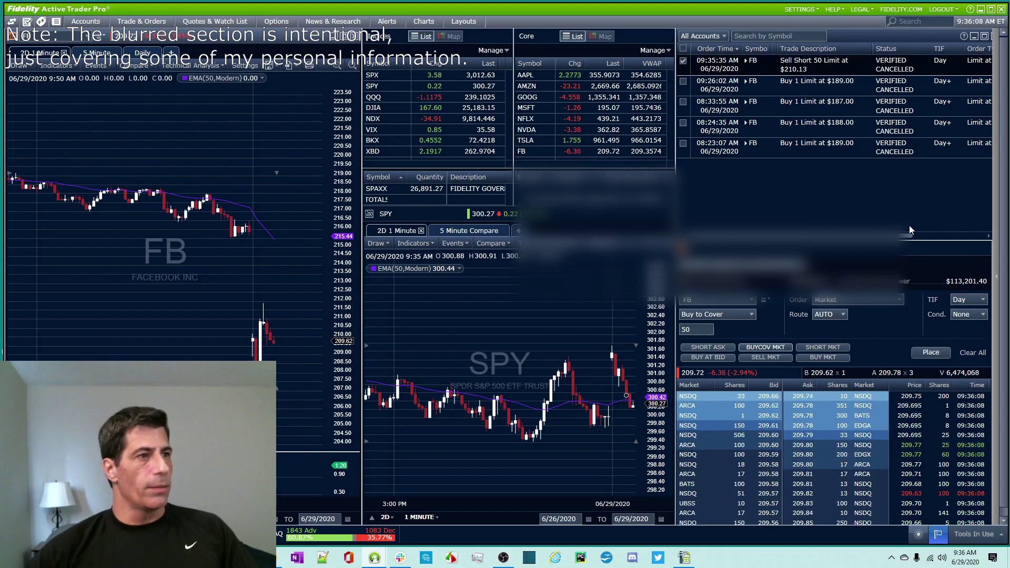
Step: Sell short 50 FB shares from the SHORT ASK shortcut with limit 209.93 and place a Buy to Cover market order for 50 shares
left_click(709, 348)
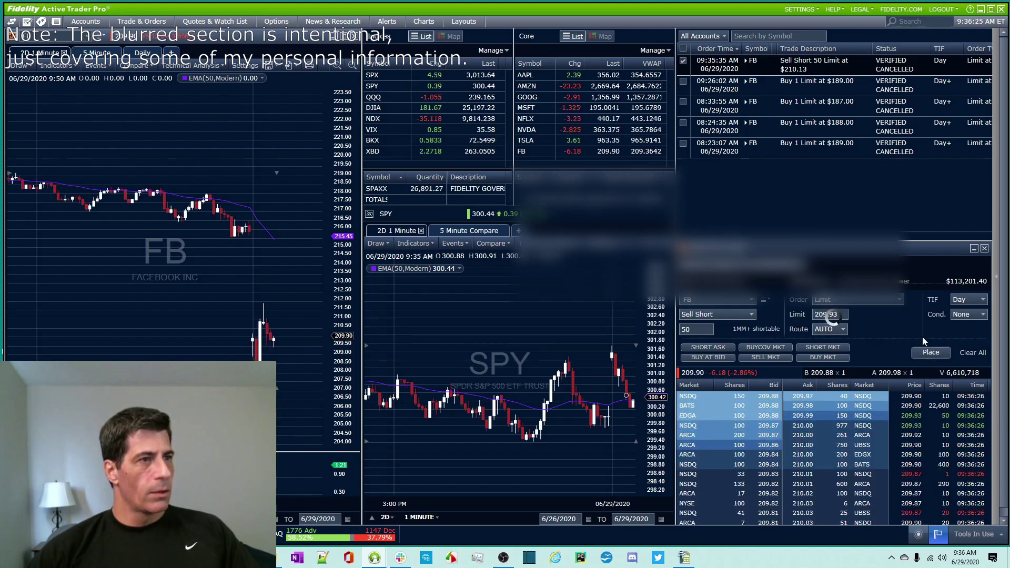
left_click(930, 353)
left_click(908, 345)
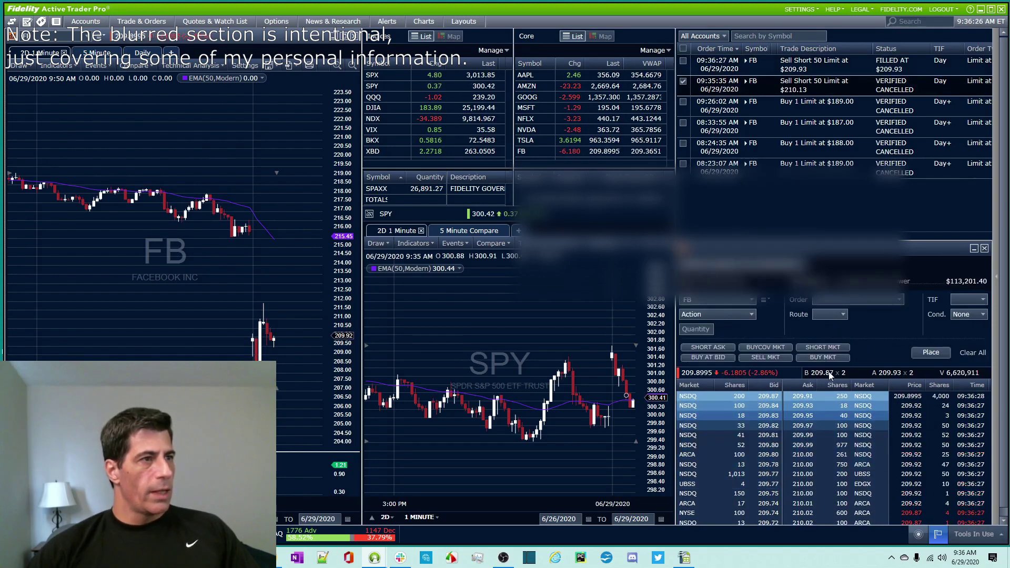
left_click(764, 347)
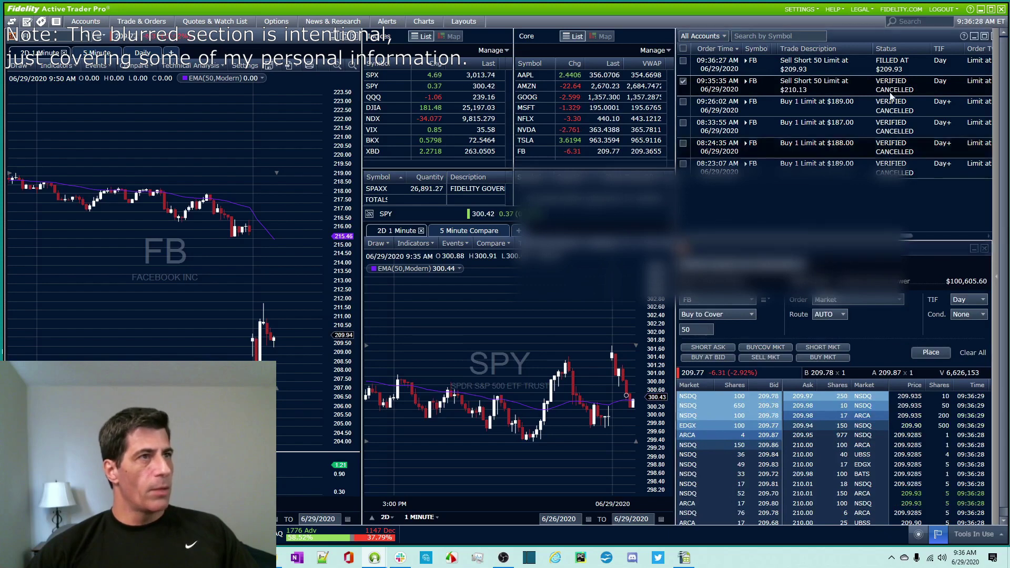
left_click(933, 352)
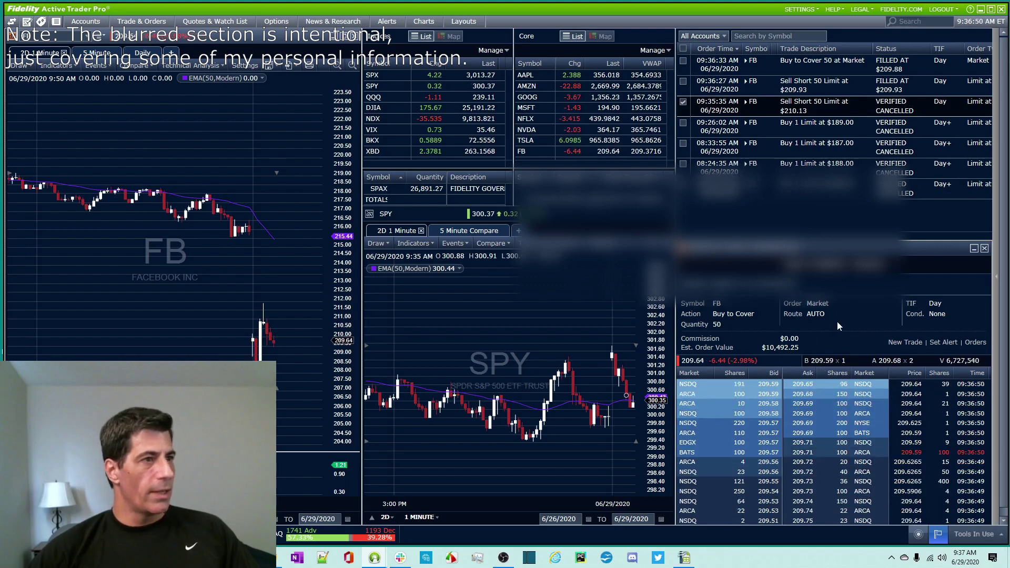
Step: Place another FB Sell Short order for 50 shares with limit 210.03 from the SHORT ASK shortcut and cancel that open order
left_click(902, 343)
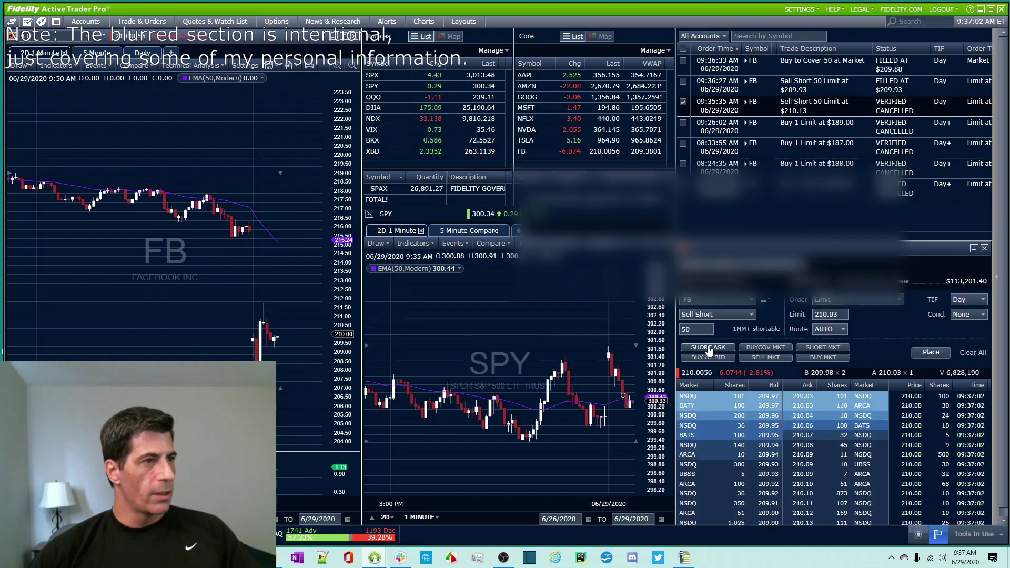
left_click(930, 354)
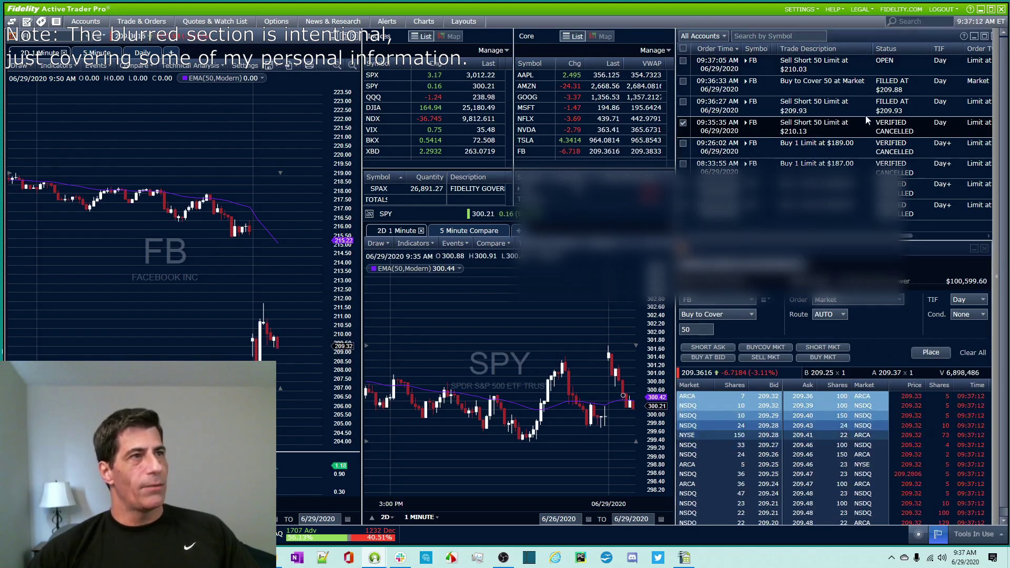
right_click(875, 62)
left_click(889, 81)
left_click(672, 306)
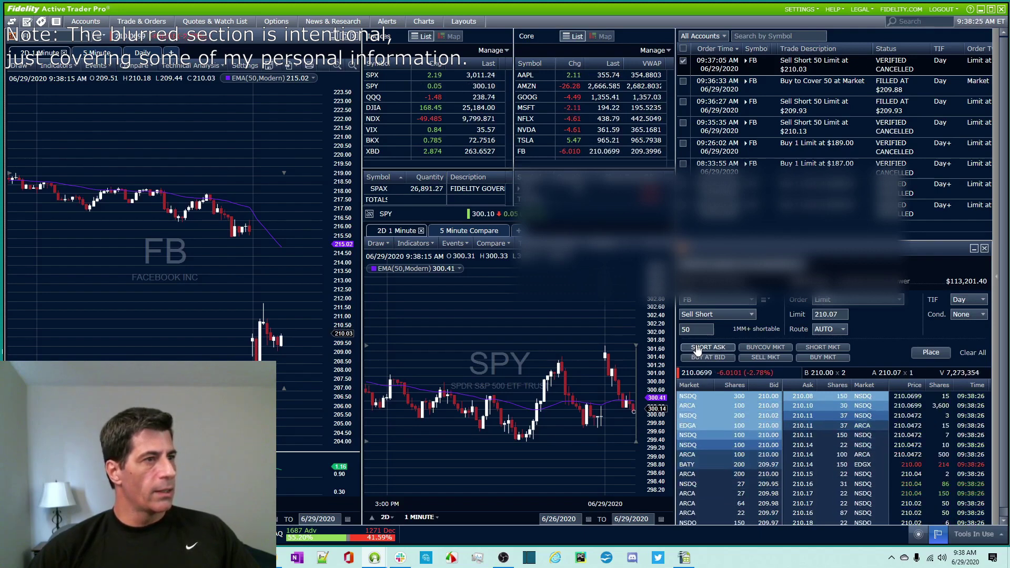
Step: Sell short 50 FB shares from the SHORT ASK shortcut with limit 210.07 and cover them with a BUYCOV MKT order
left_click(696, 349)
left_click(929, 352)
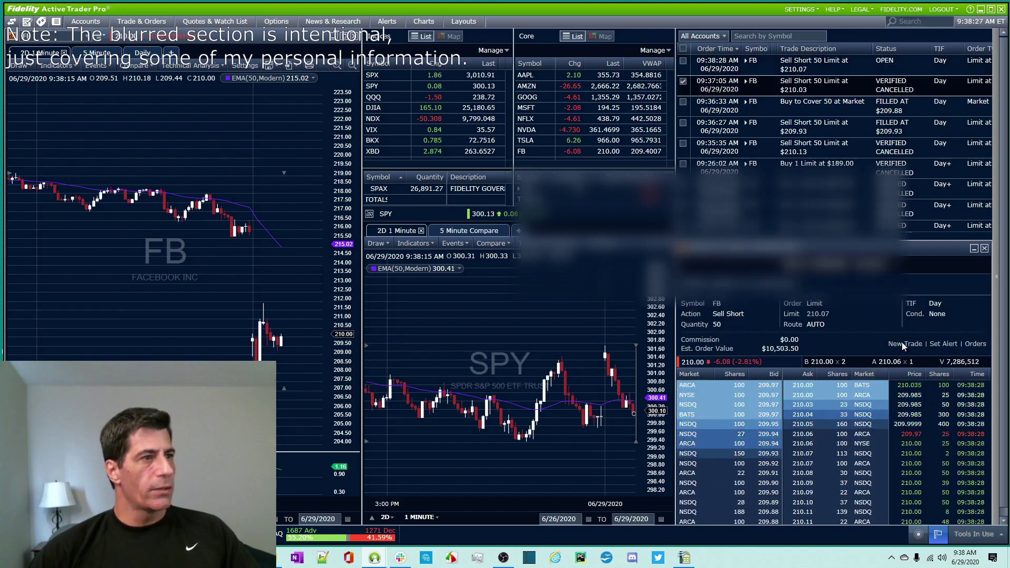
left_click(775, 345)
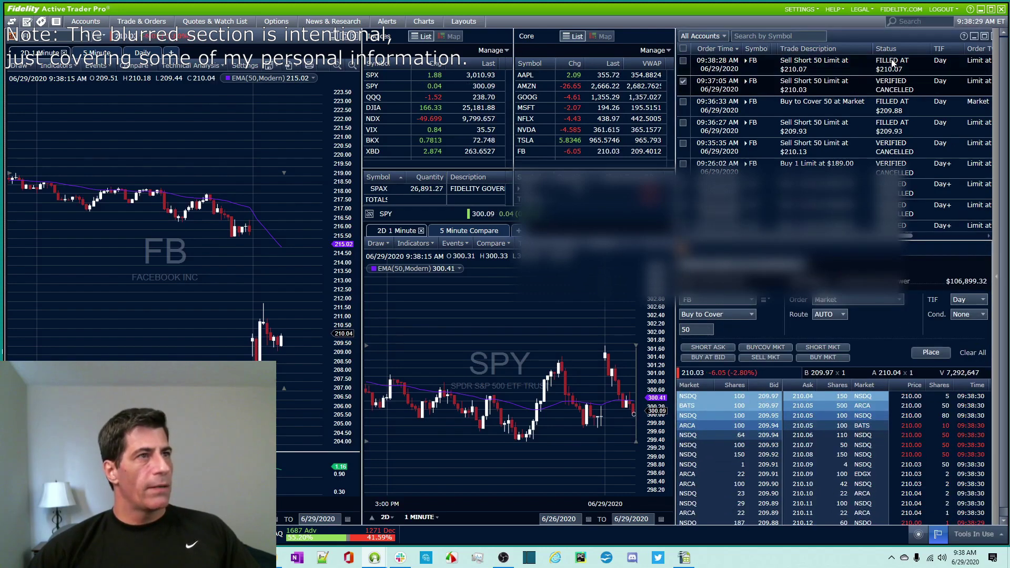
left_click(929, 352)
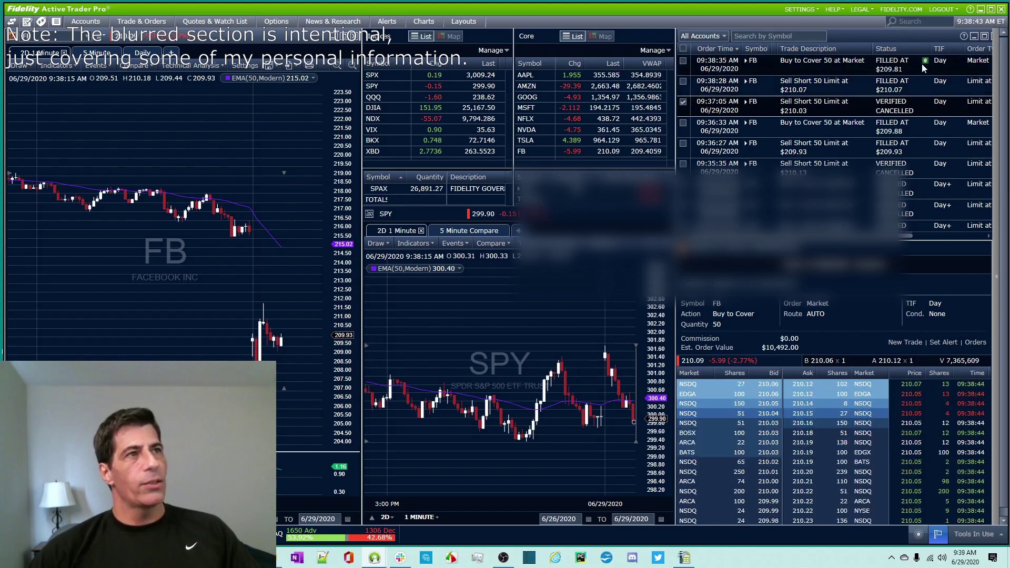
Step: Check the green indicator on the newest Buy to Cover order, and enlarge and reposition the FB time and sales window
mouse_move(924, 62)
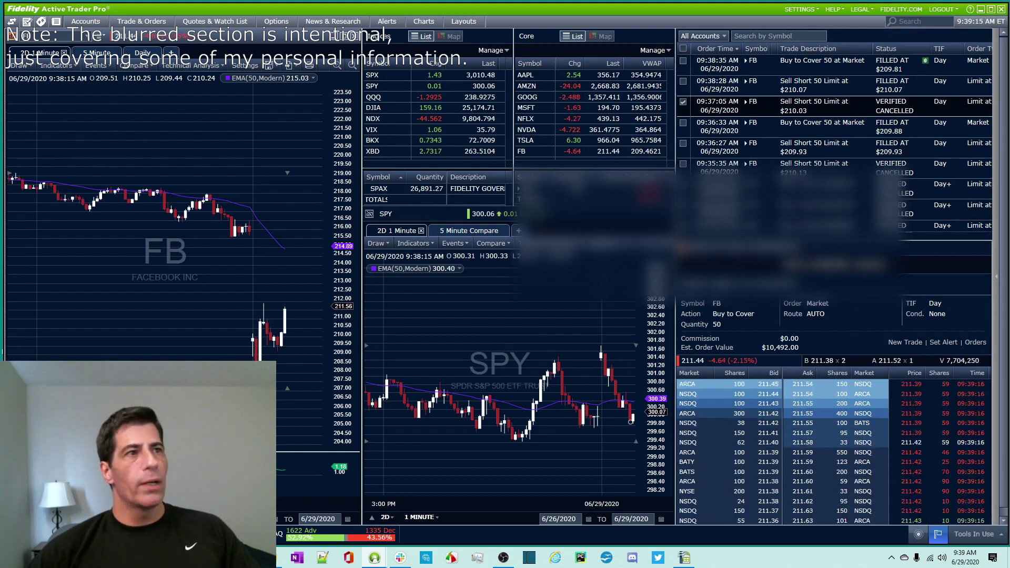
mouse_move(924, 62)
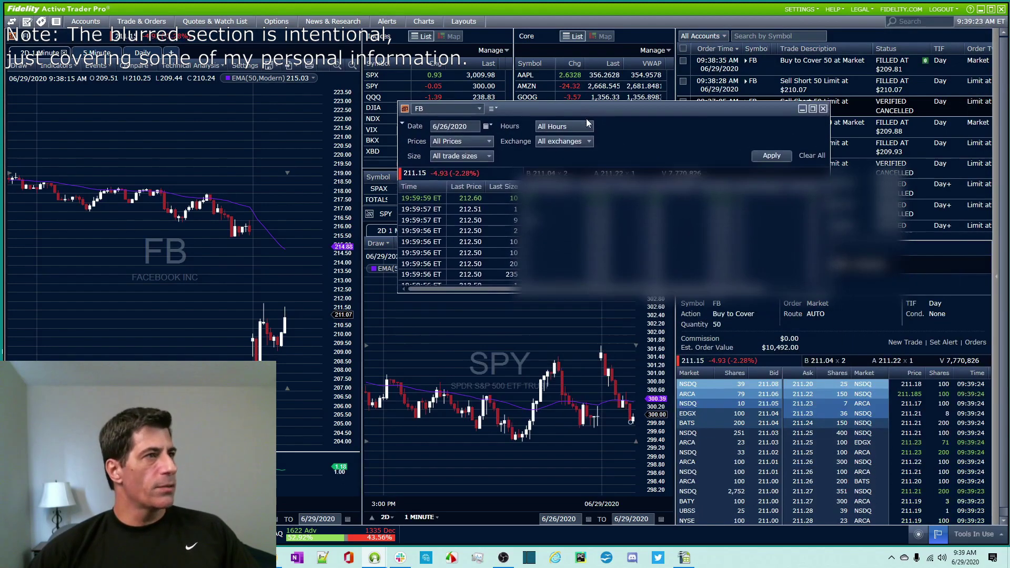
left_click_drag(612, 291, 612, 494)
left_click_drag(743, 107, 937, 156)
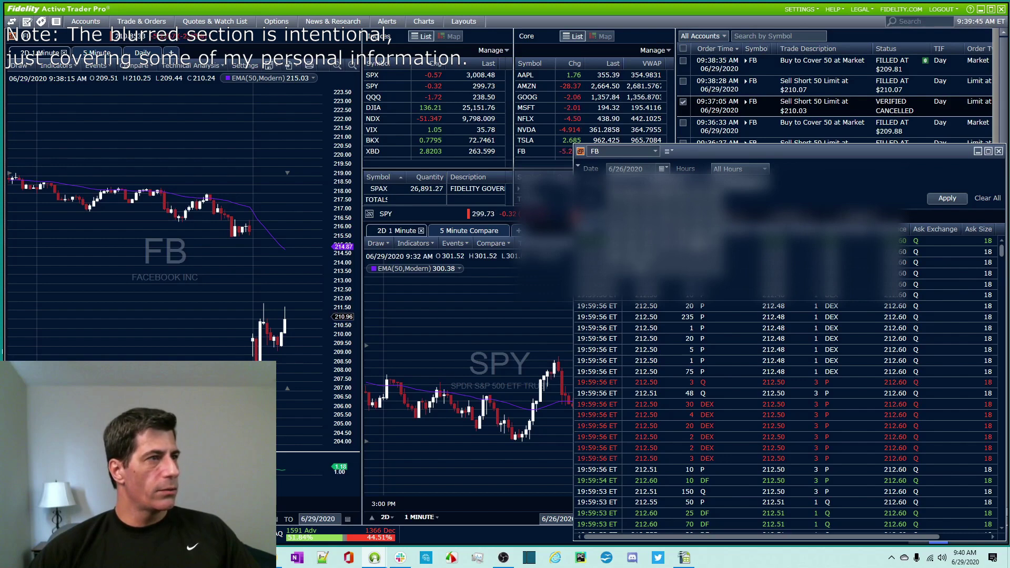
Step: Show the FB trades for 6/29/2020 and look back through the earlier entries
left_click(662, 168)
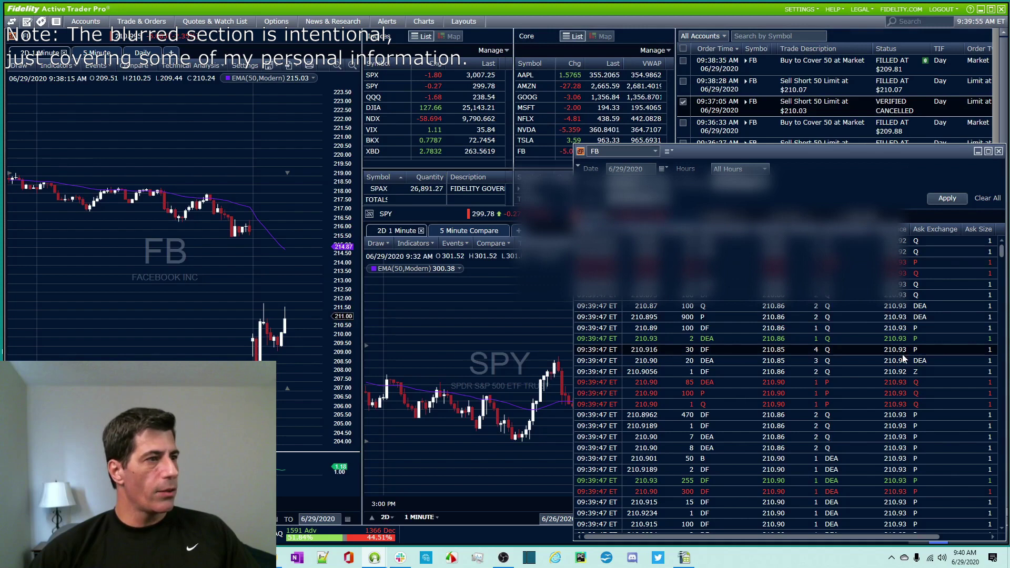
scroll(741, 430, "down", 5)
scroll(741, 431, "down", 5)
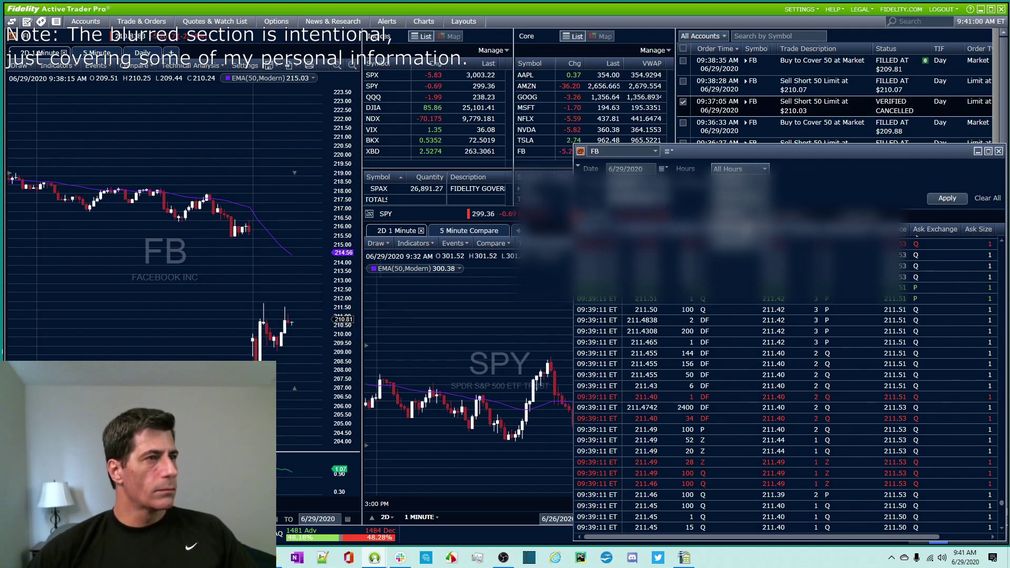
Step: Filter the FB trade list to hours earlier than 09:38:35 and apply the filter
left_click(739, 169)
left_click(737, 231)
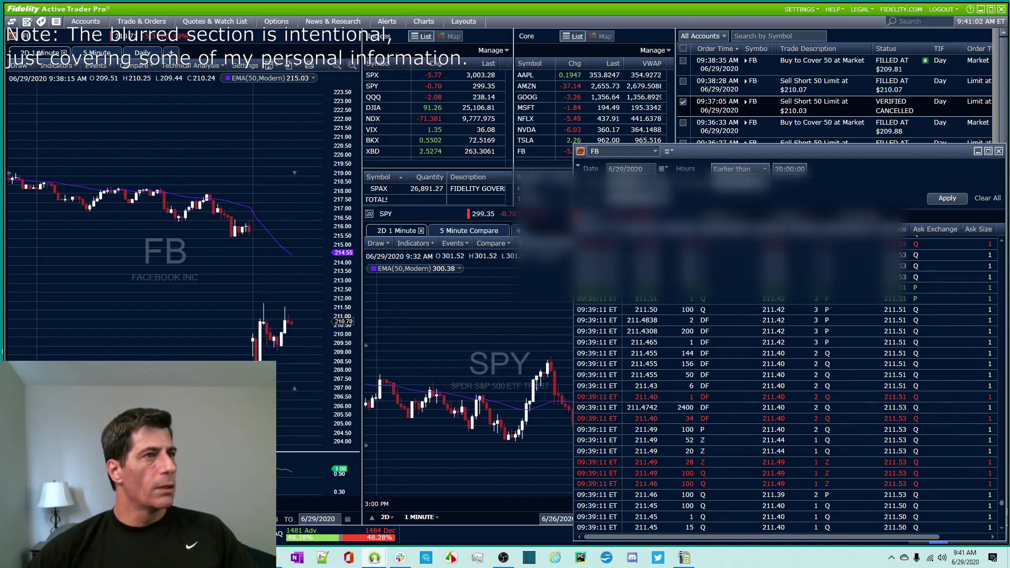
type("09")
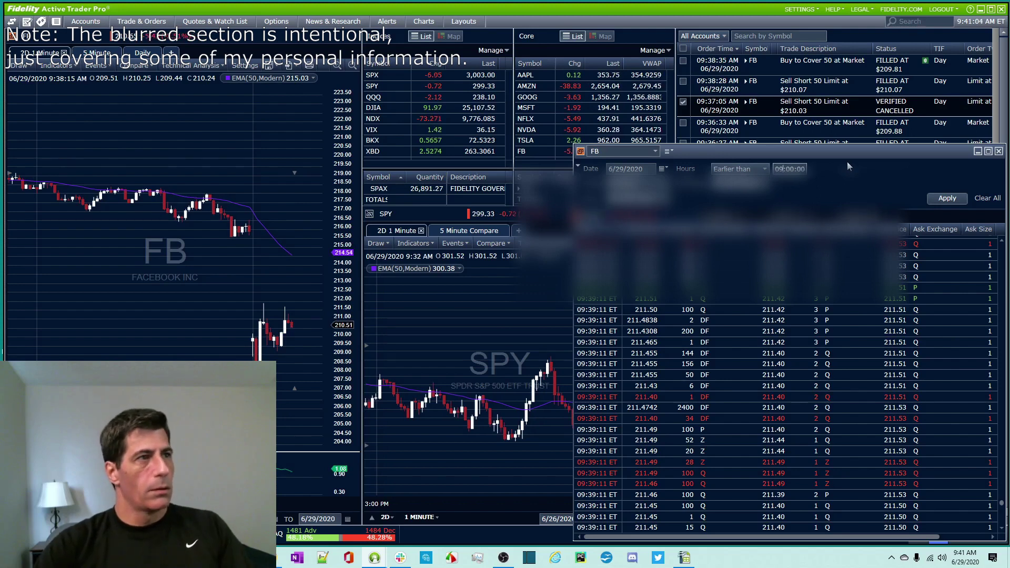
type("38")
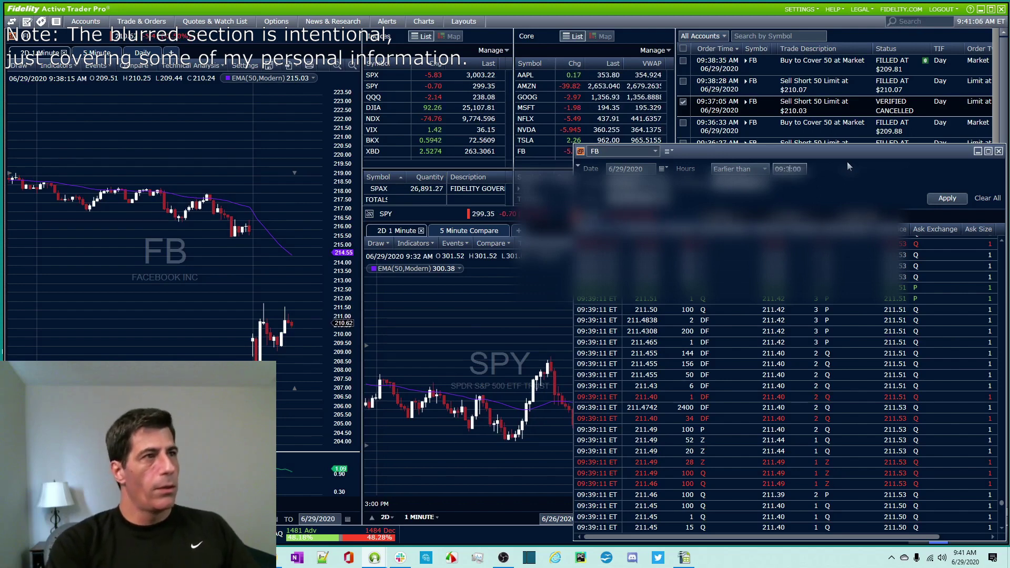
type("03")
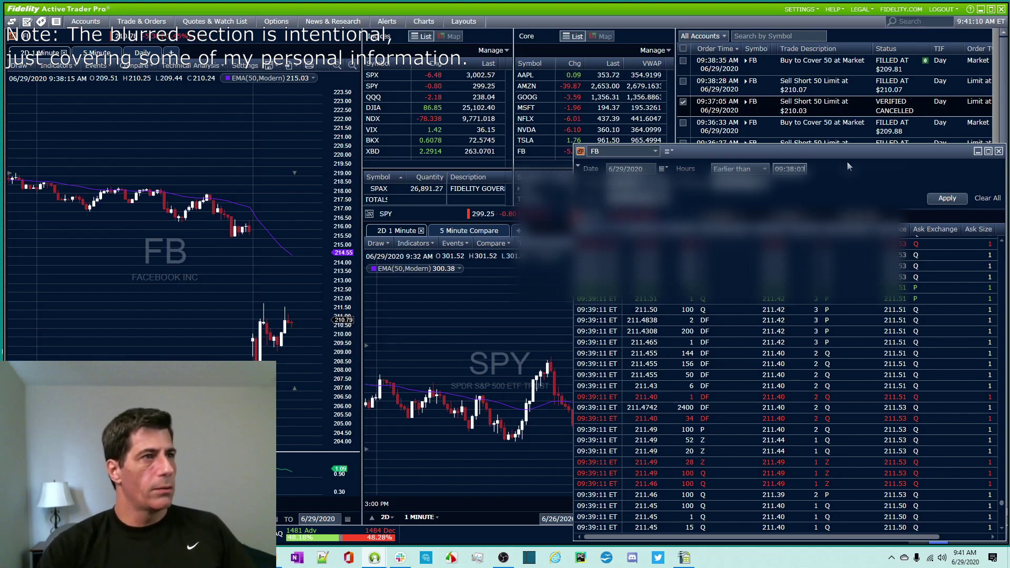
key("BackSpace")
key("BackSpace")
type("35")
left_click(930, 199)
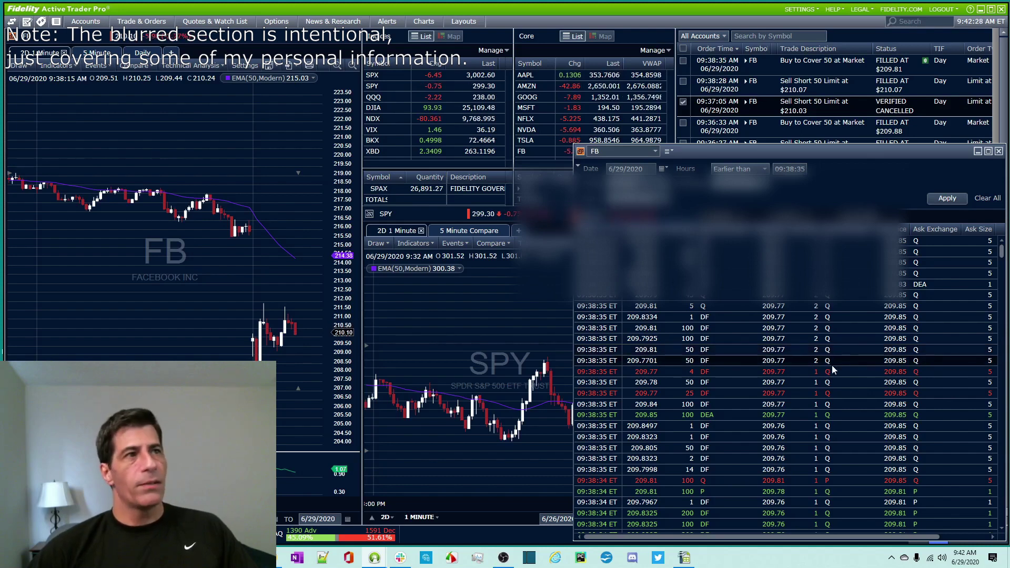
Step: Recheck the indicator on the newest Buy to Cover order, close the FB trade list and start a new trade ticket
mouse_move(926, 61)
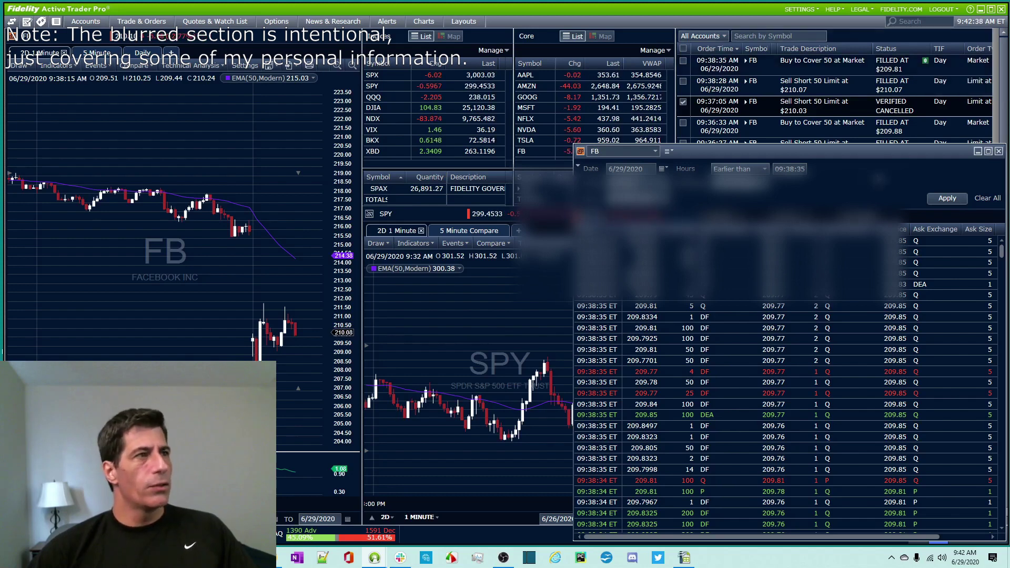
left_click(998, 151)
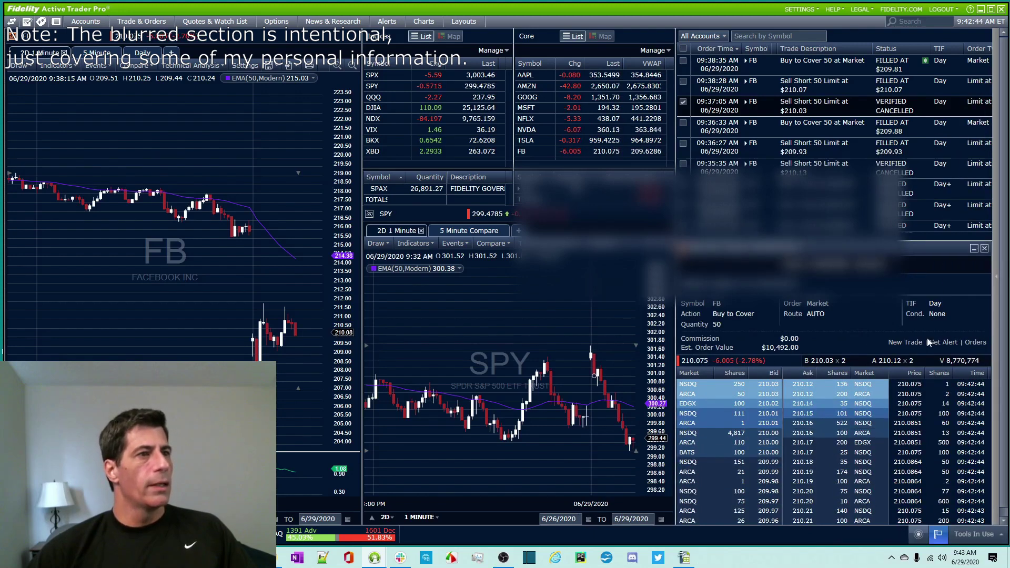
left_click(905, 342)
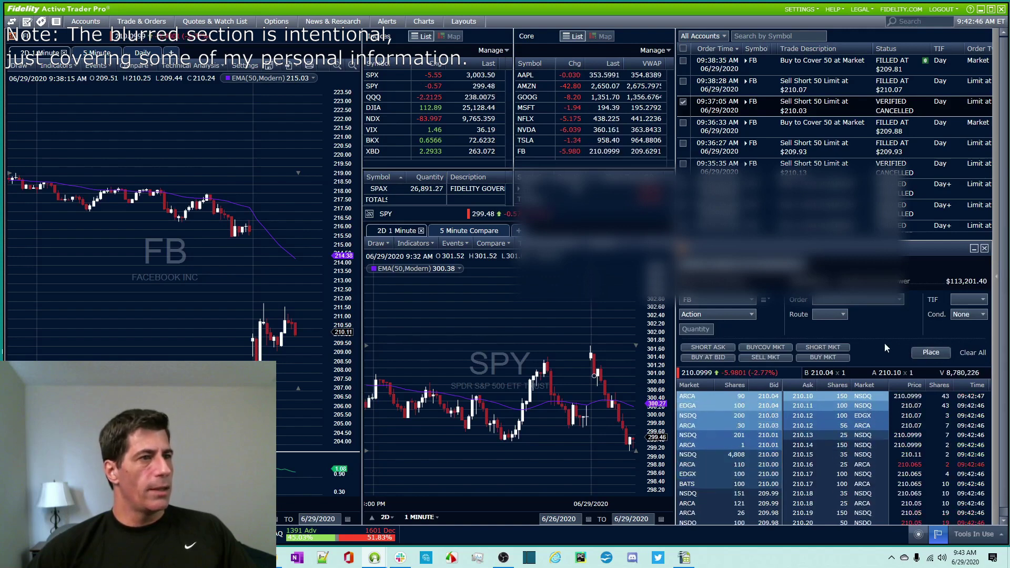